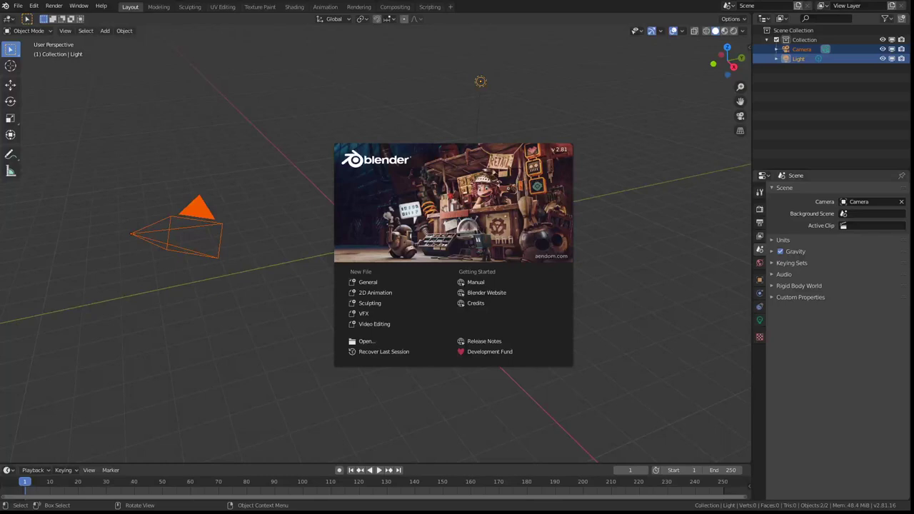
Add a blank Grease Pencil object to the deselected scene and switch it to Draw mode.
click(277, 291)
click(318, 284)
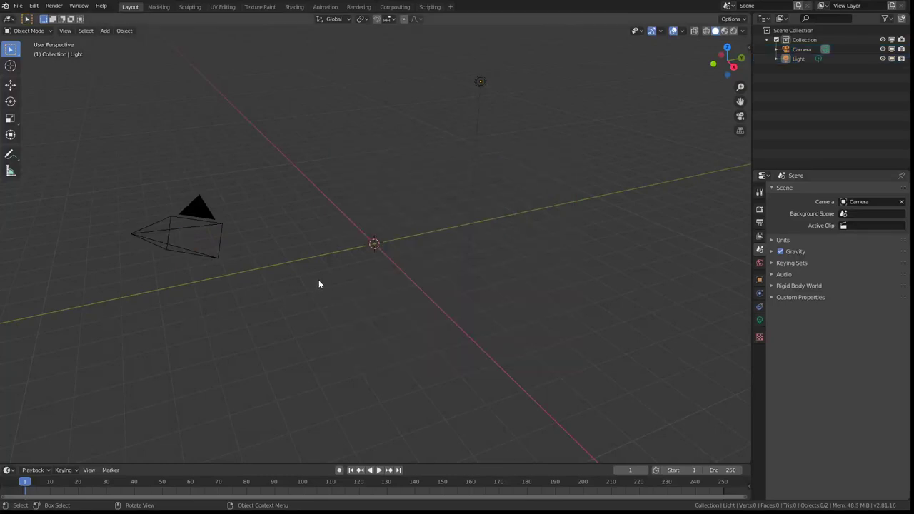
key(shift+a)
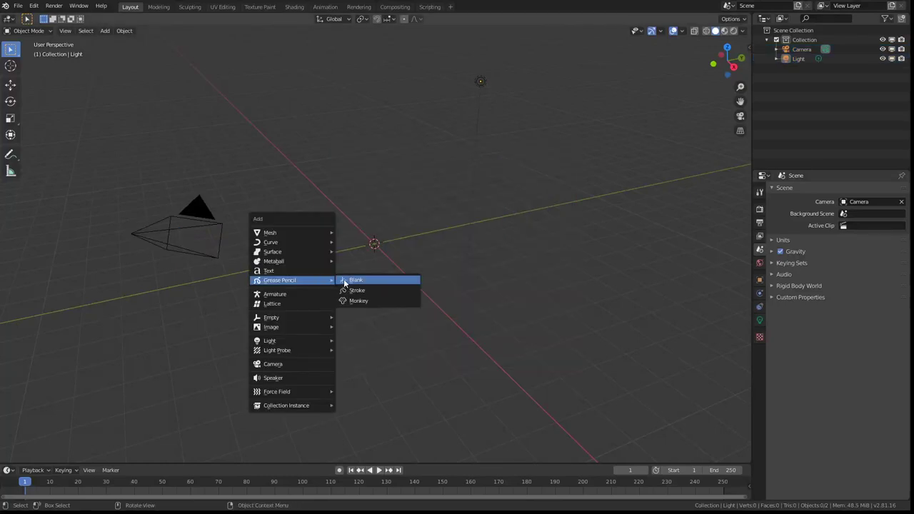
click(345, 282)
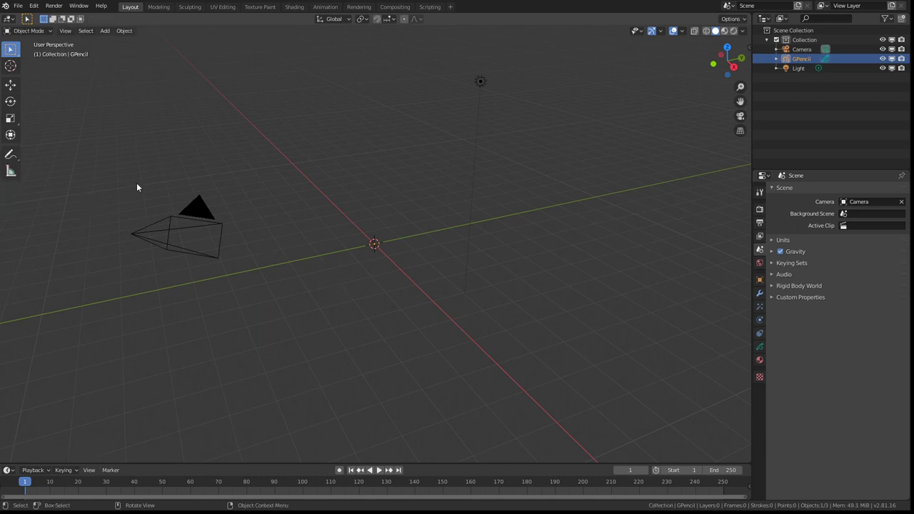
key(ctrl+Tab)
click(206, 183)
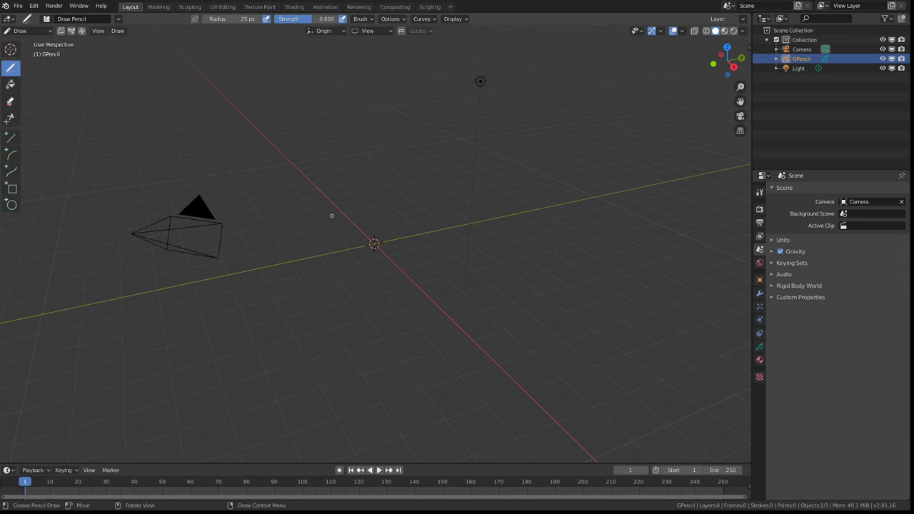
Handwrite 'Hello!' as strokes in the viewport, undoing one bad stroke.
mouse_move(302, 165)
mouse_down()
mouse_move(308, 194)
mouse_move(296, 212)
mouse_up()
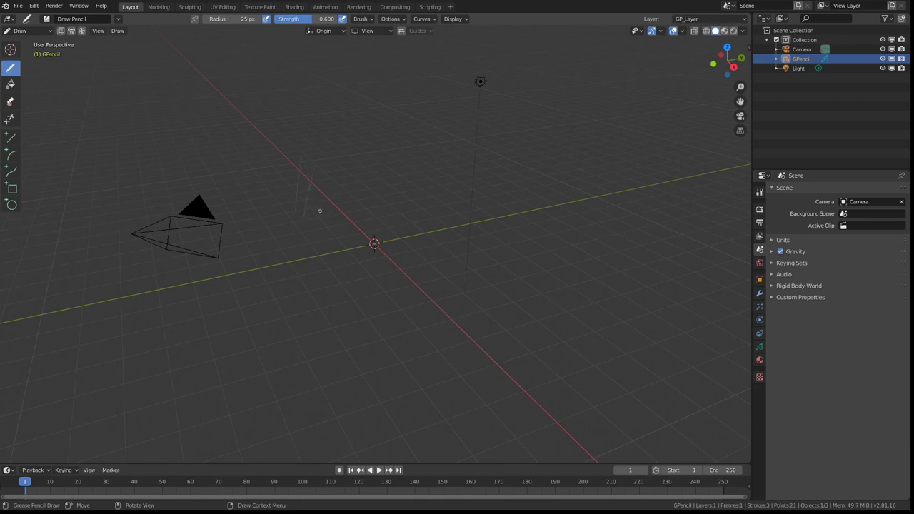
key(ctrl+z)
mouse_move(338, 228)
middle_down()
mouse_move(396, 237)
mouse_move(445, 206)
mouse_move(357, 231)
mouse_move(321, 219)
middle_up()
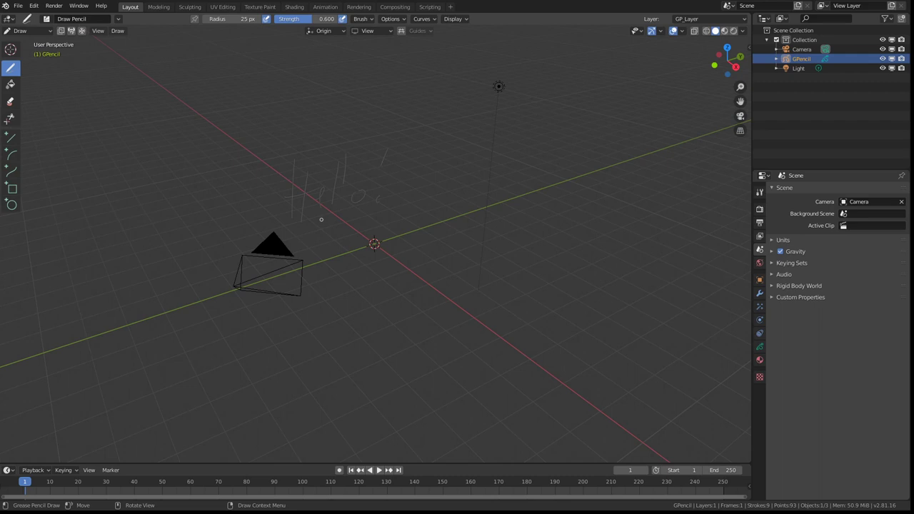
Select all Hello! stroke points in Edit Mode, then return to Object Mode and deselect.
key(ctrl+Tab)
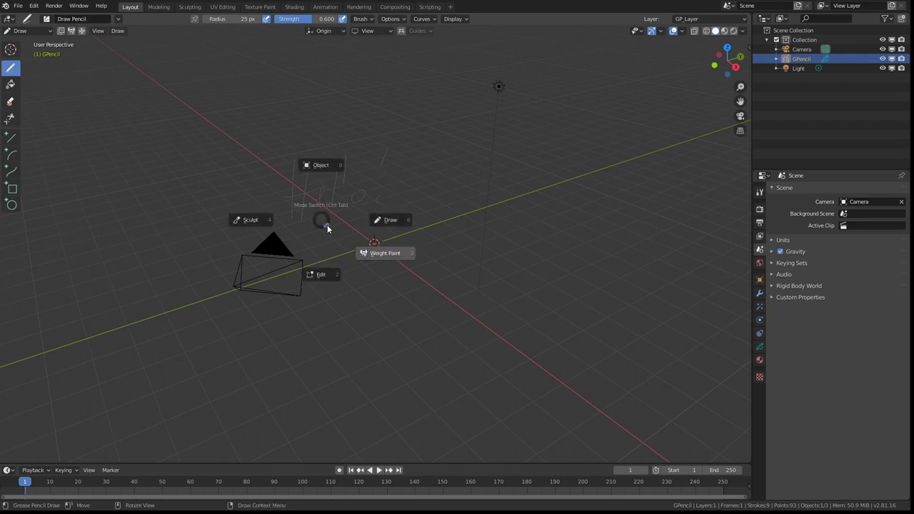
click(320, 275)
key(a)
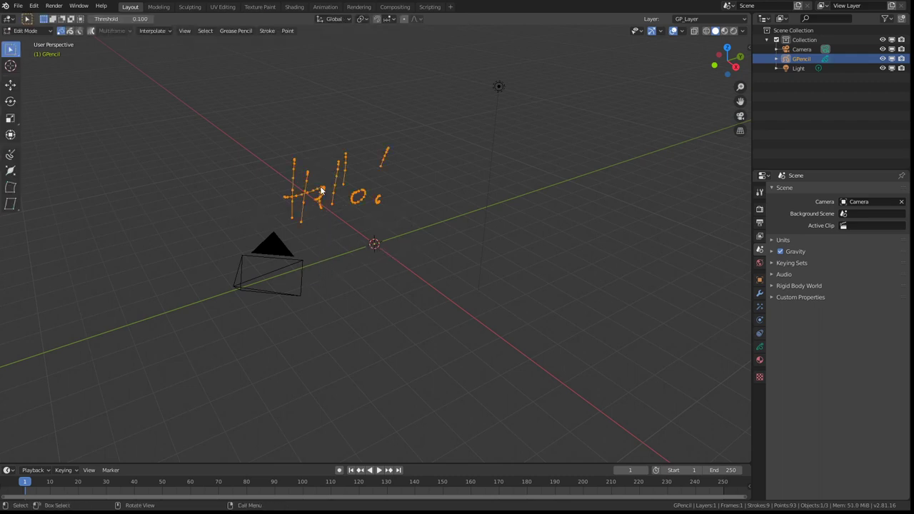
key(Tab)
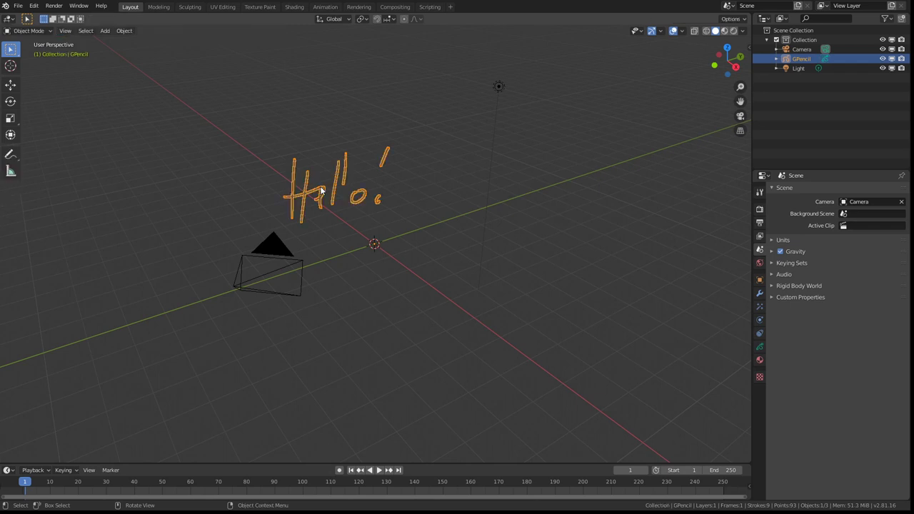
click(251, 208)
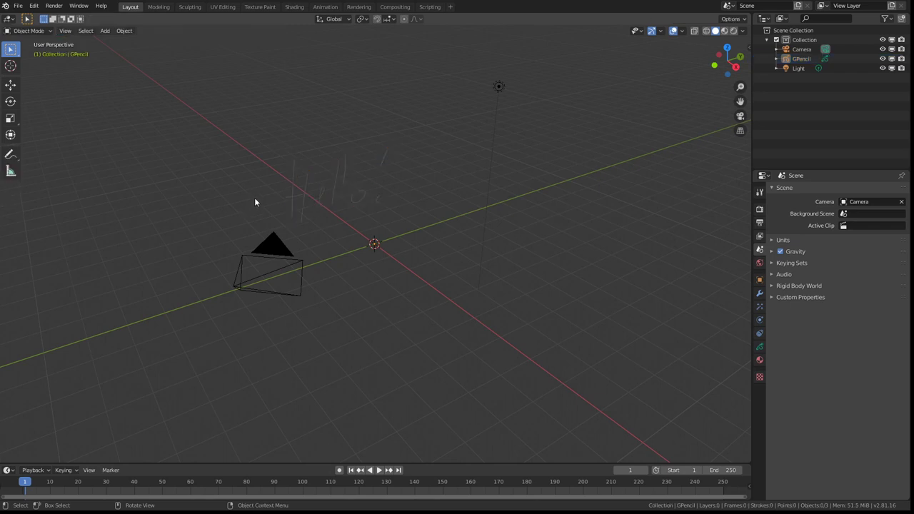
In the Rendering workspace, pick the Annotate tool and make the Note layer visible.
click(351, 8)
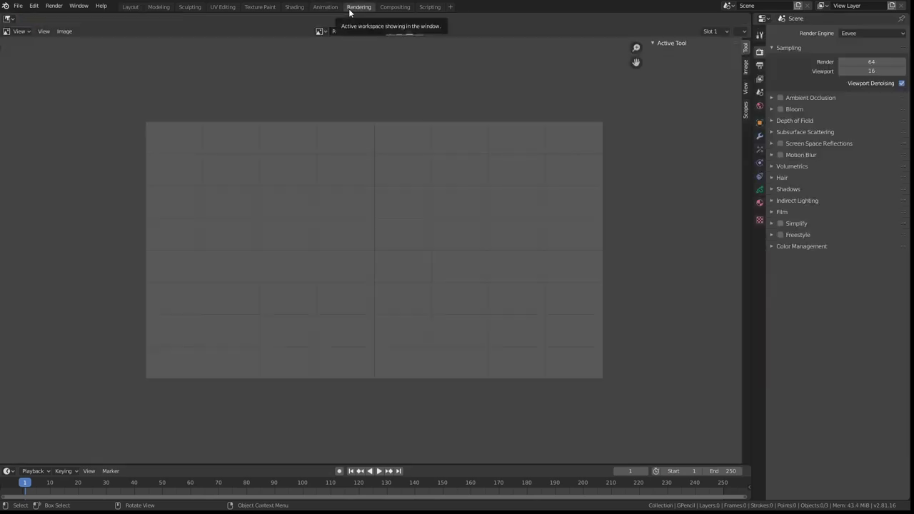
key(t)
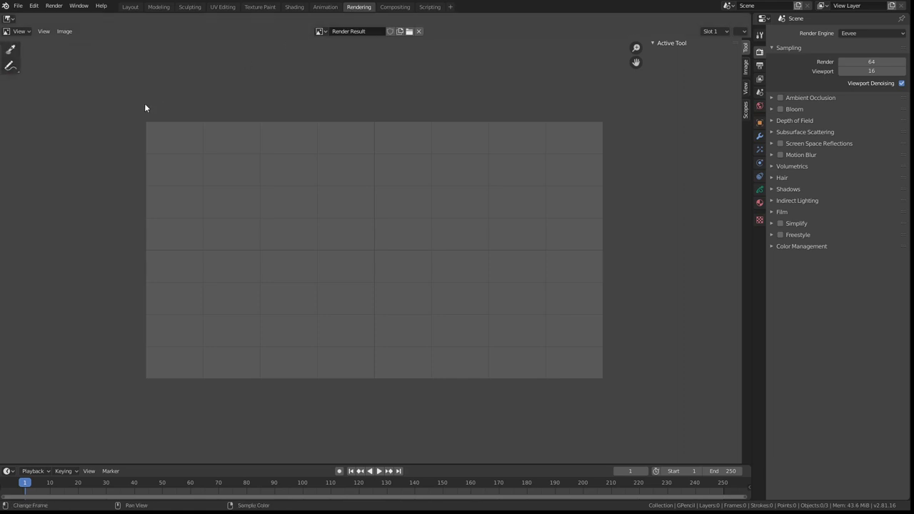
click(11, 65)
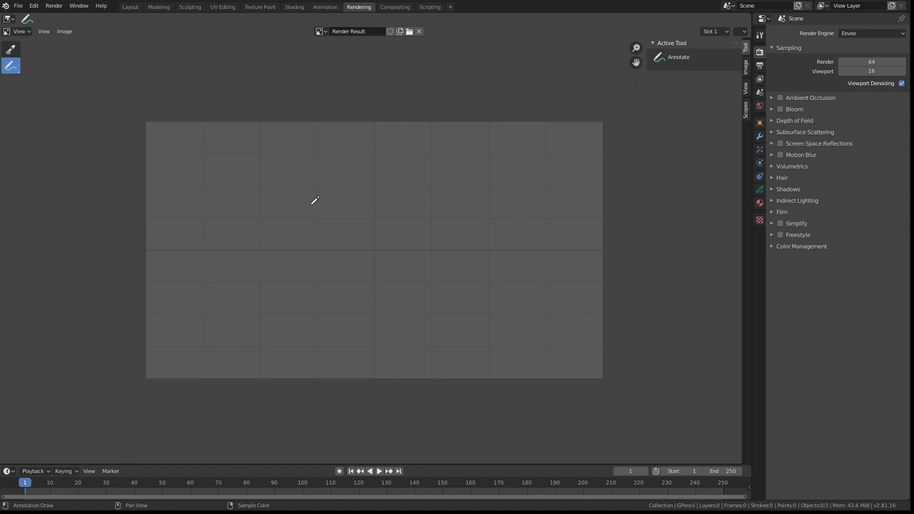
click(299, 201)
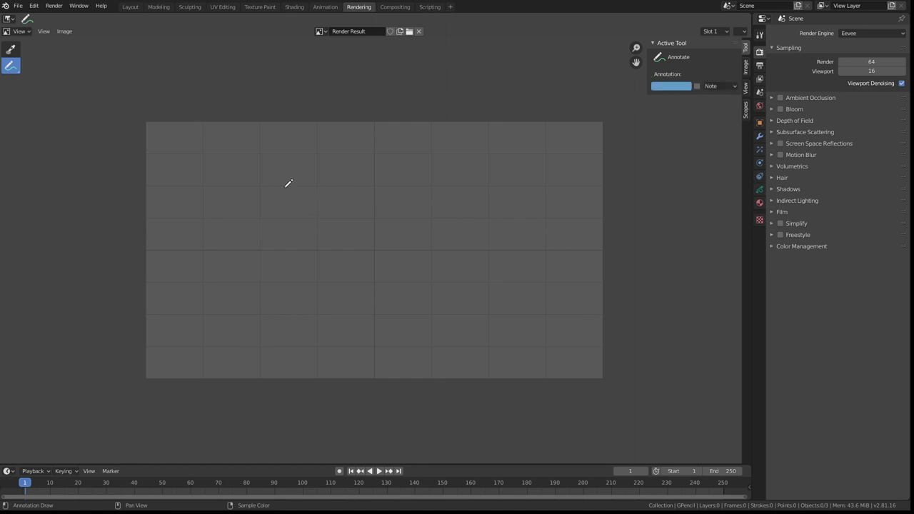
click(697, 86)
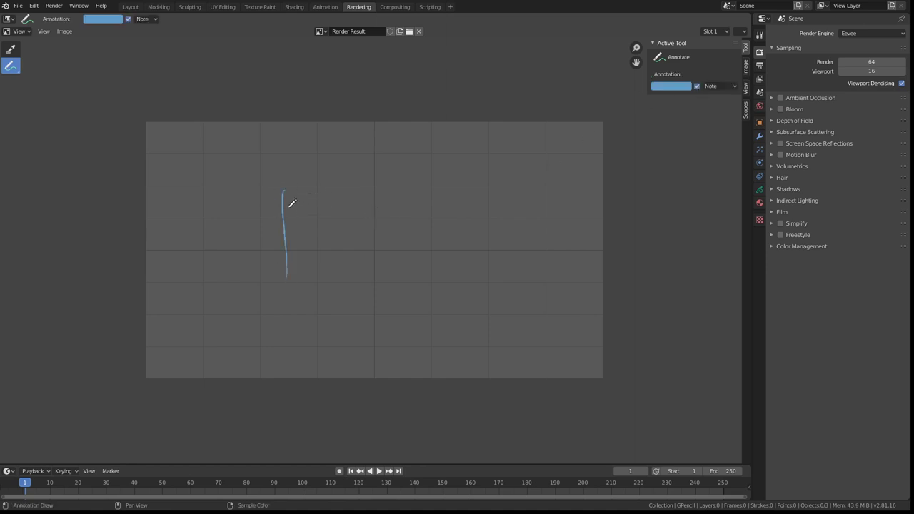
Draw 'Hi!' over the Render Result image.
drag(300, 191, 288, 277)
mouse_move(285, 239)
mouse_down()
mouse_move(298, 234)
mouse_move(309, 249)
mouse_up()
drag(331, 184, 327, 244)
In Layout, delete every Hello! stroke point from GPencil and make the Outliner taller.
click(129, 7)
middle_drag(350, 245, 412, 229)
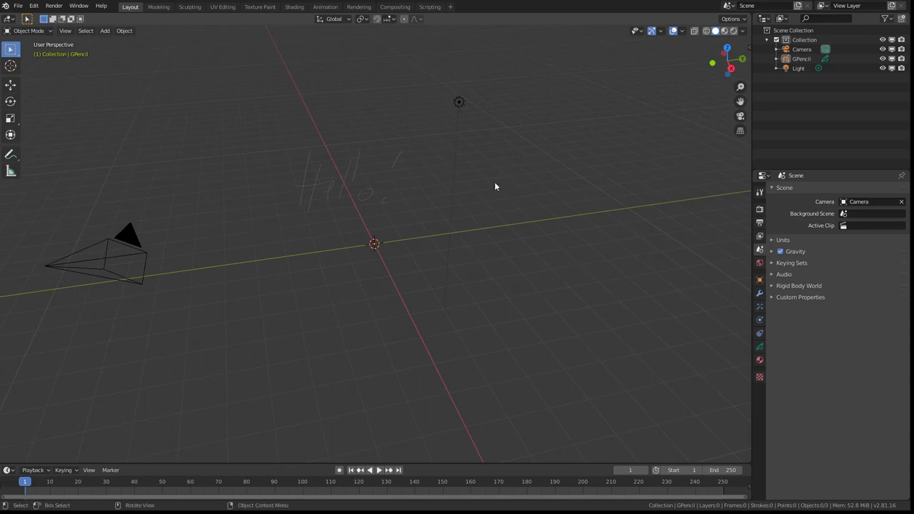
click(358, 199)
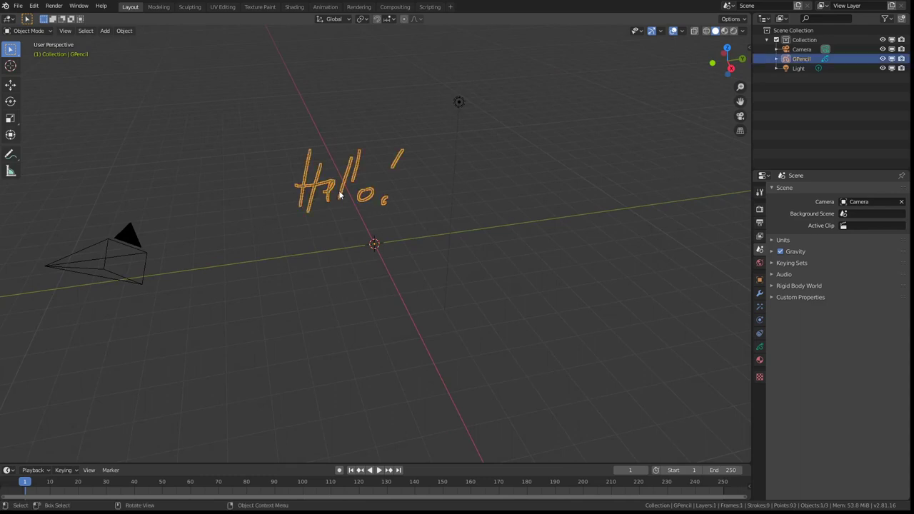
key(Tab)
key(x)
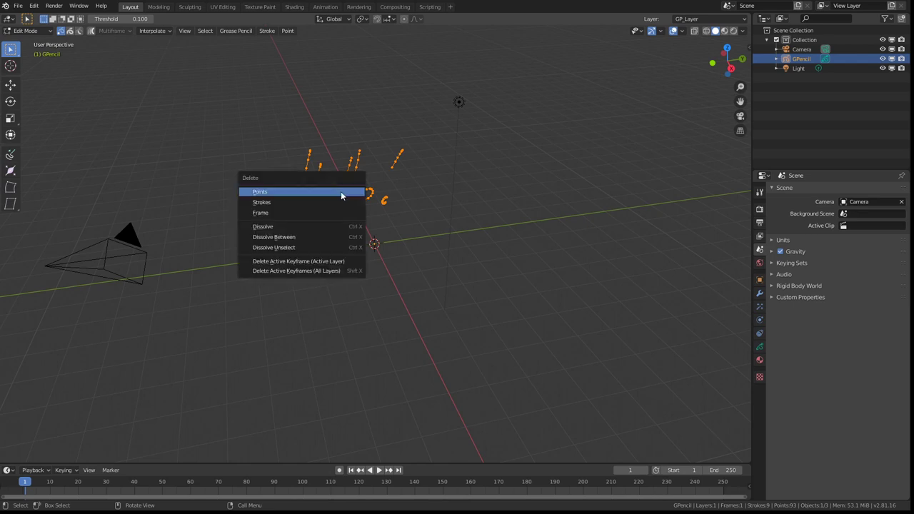
click(340, 192)
key(Tab)
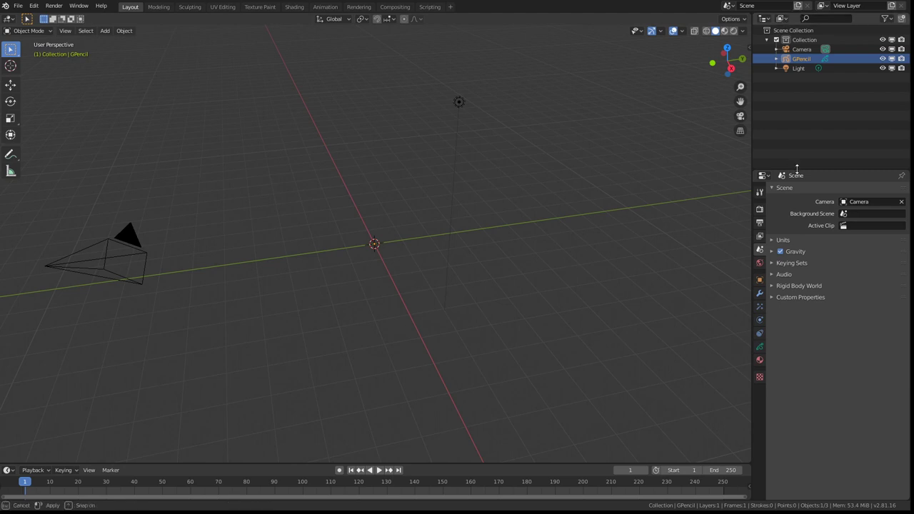
drag(795, 169, 801, 321)
Show Blender File in the Outliner and expand the GPencil and Annotations grease pencil data.
click(782, 19)
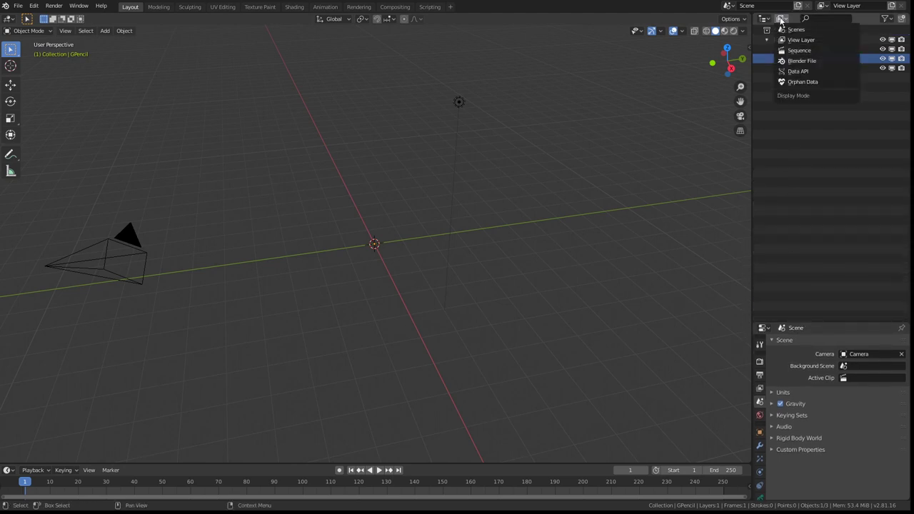
click(800, 61)
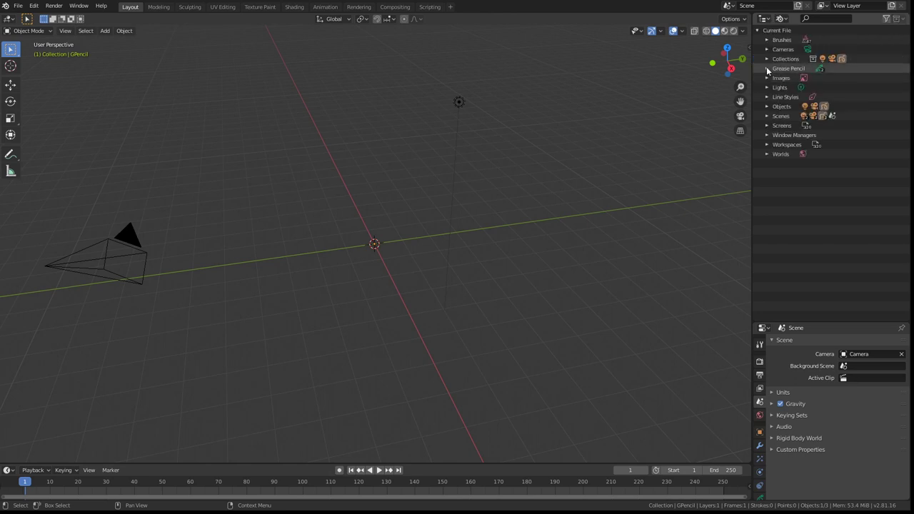
click(767, 68)
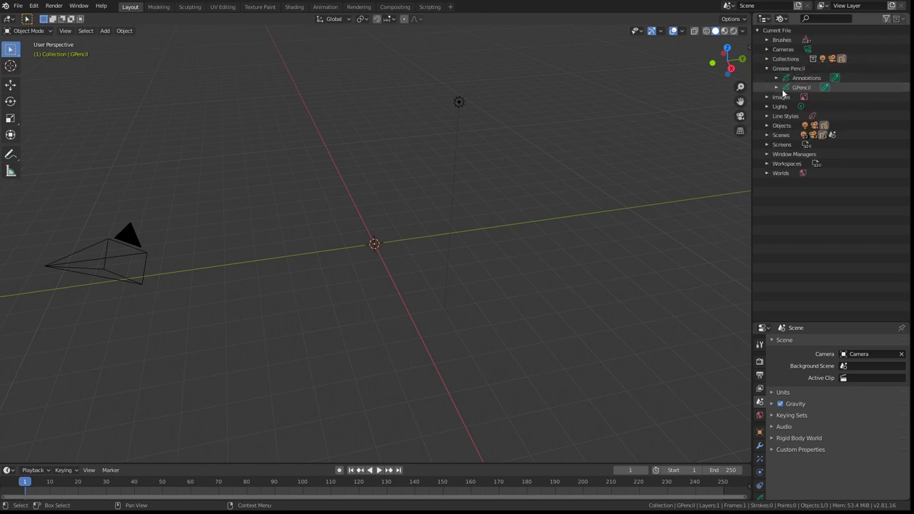
click(776, 87)
click(776, 78)
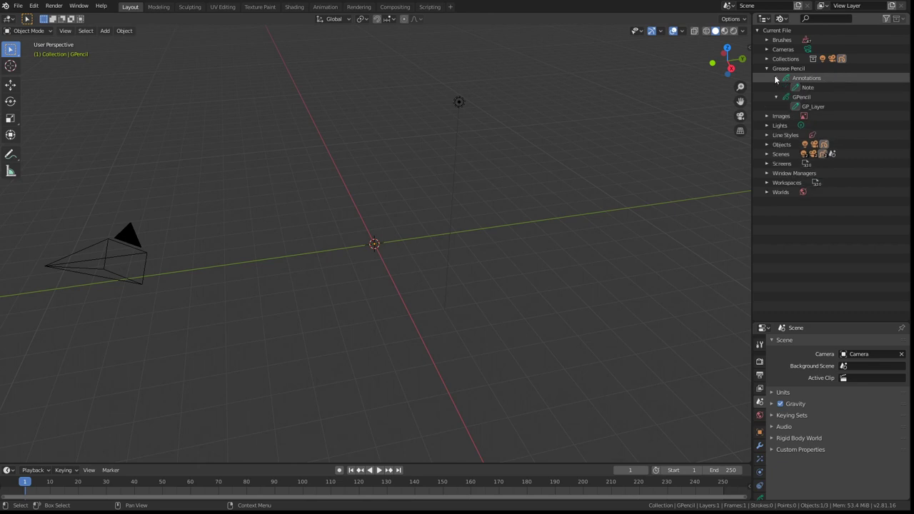
click(799, 98)
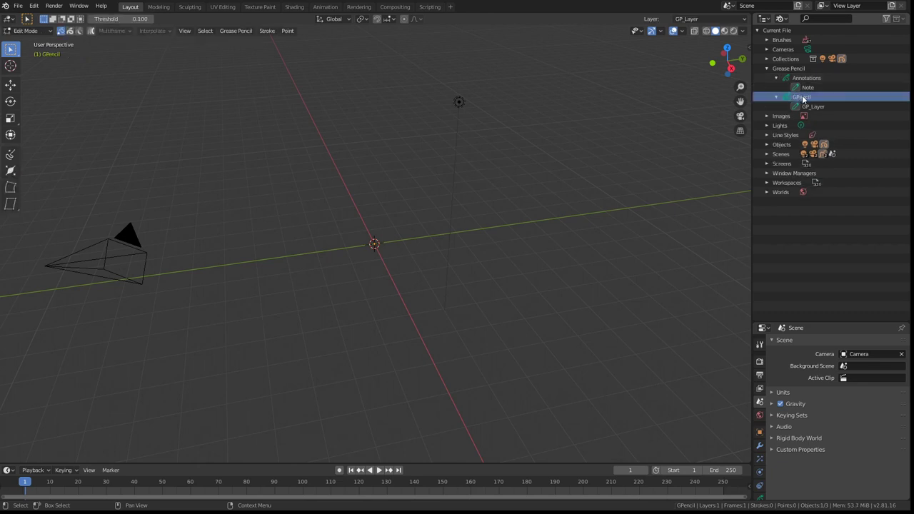
Remap users of the GPencil data block to the Annotations data.
right_click(803, 100)
click(801, 101)
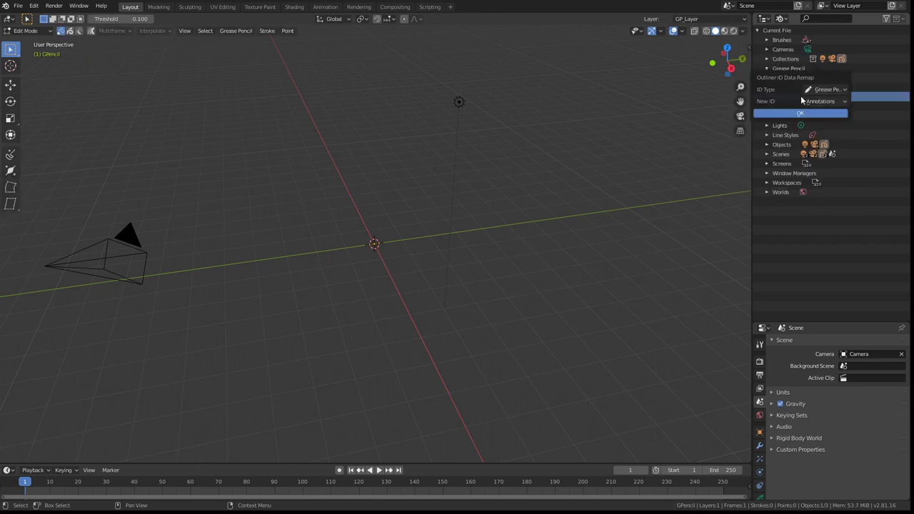
click(825, 102)
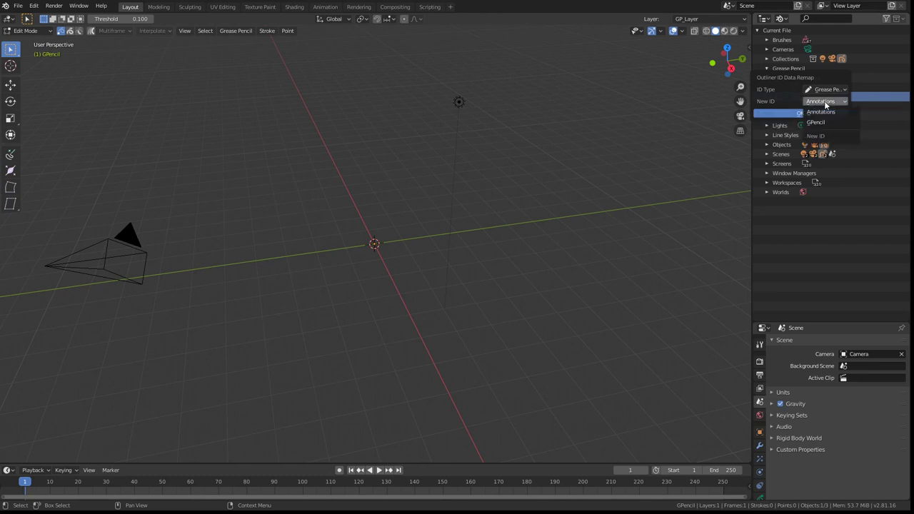
click(826, 112)
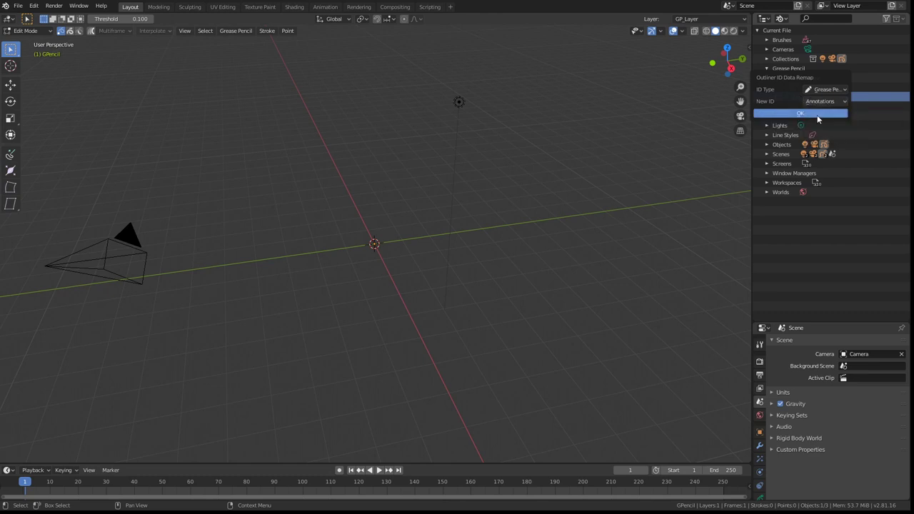
click(820, 115)
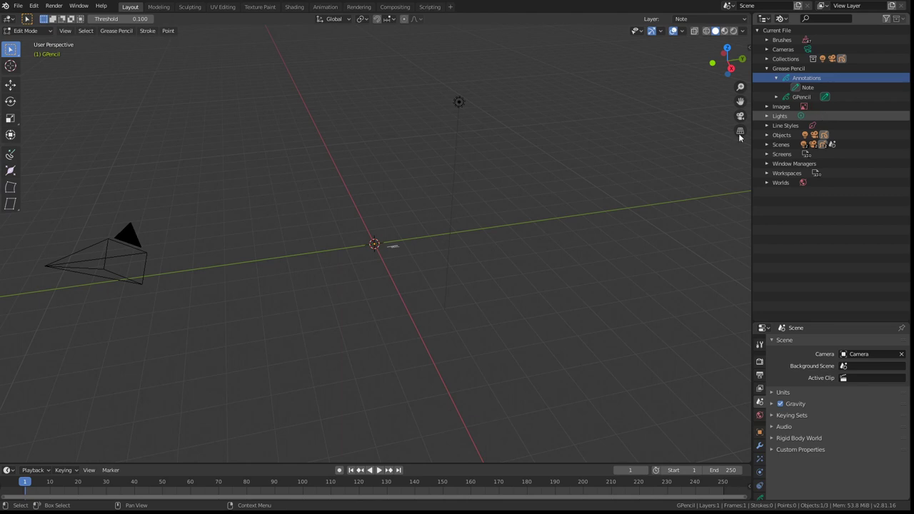
Switch to Top Orthographic view and zoom to frame the Hi! strokes.
mouse_move(388, 245)
middle_down()
mouse_move(390, 252)
mouse_move(388, 214)
middle_up()
mouse_move(355, 254)
middle_down()
mouse_move(422, 298)
mouse_move(397, 231)
mouse_move(366, 232)
mouse_move(324, 200)
mouse_move(413, 260)
middle_up()
key(KP_7)
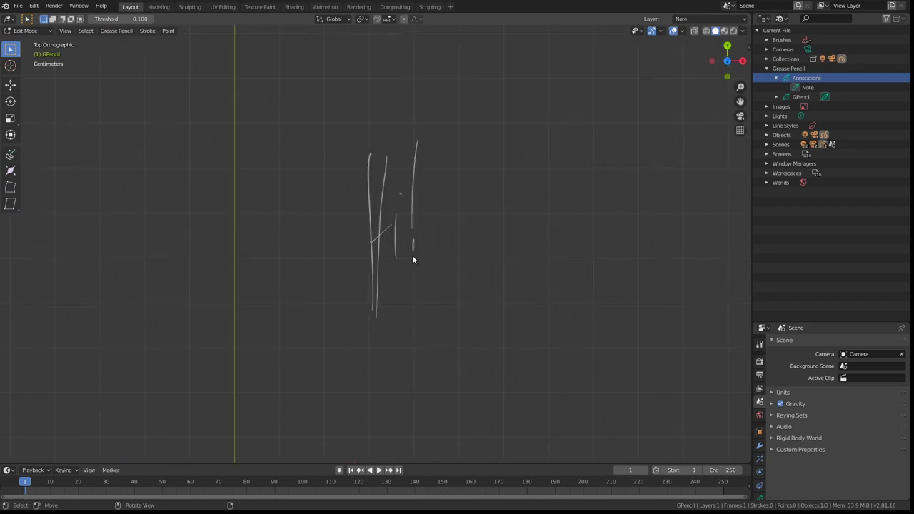
scroll(362, 135, down, 5)
scroll(366, 146, up, 4)
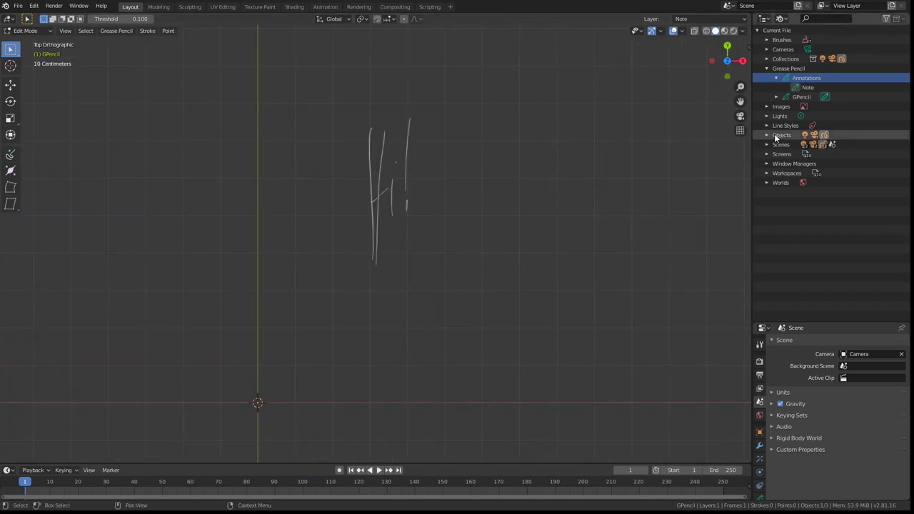
click(782, 19)
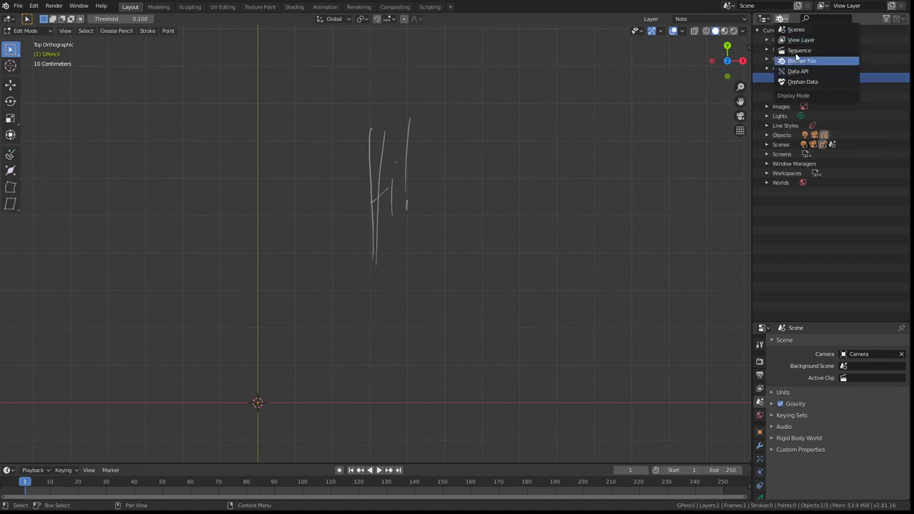
Set the Outliner to View Layer, give GPencil a new material named Material, and select Annotations.
click(799, 42)
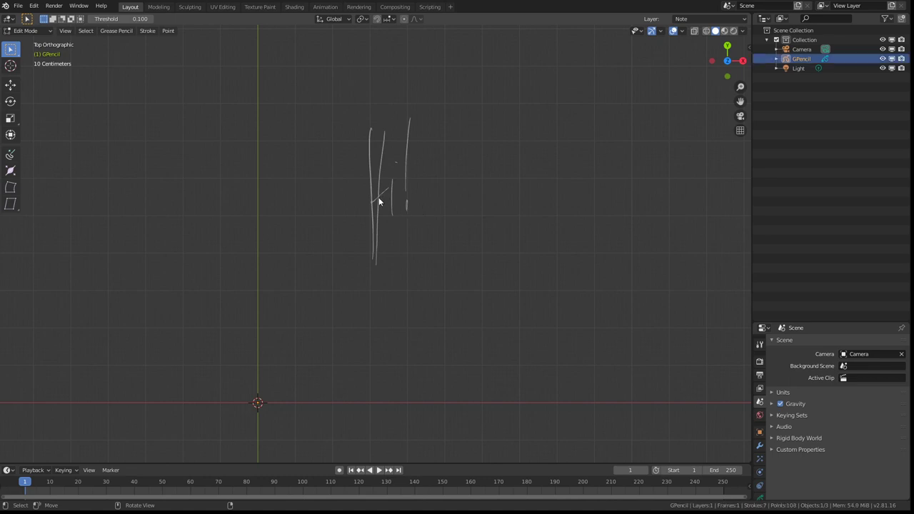
click(777, 59)
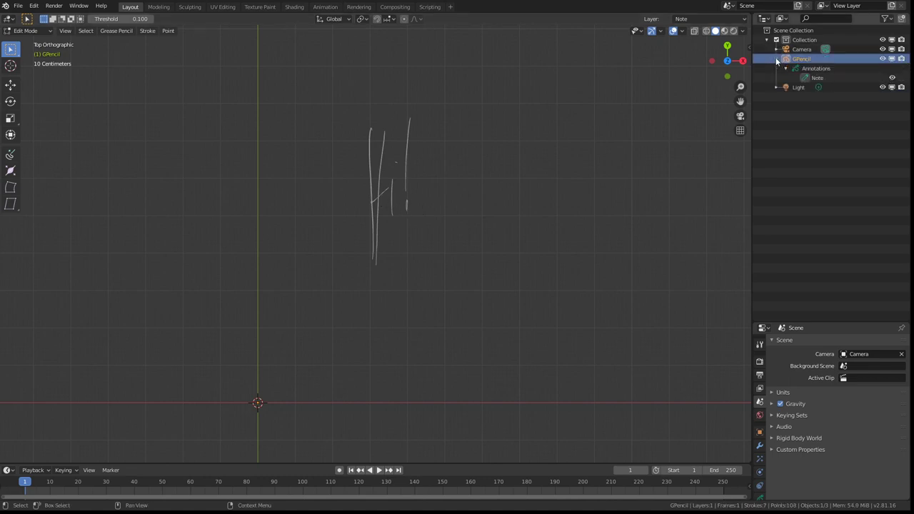
scroll(762, 493, down, 1)
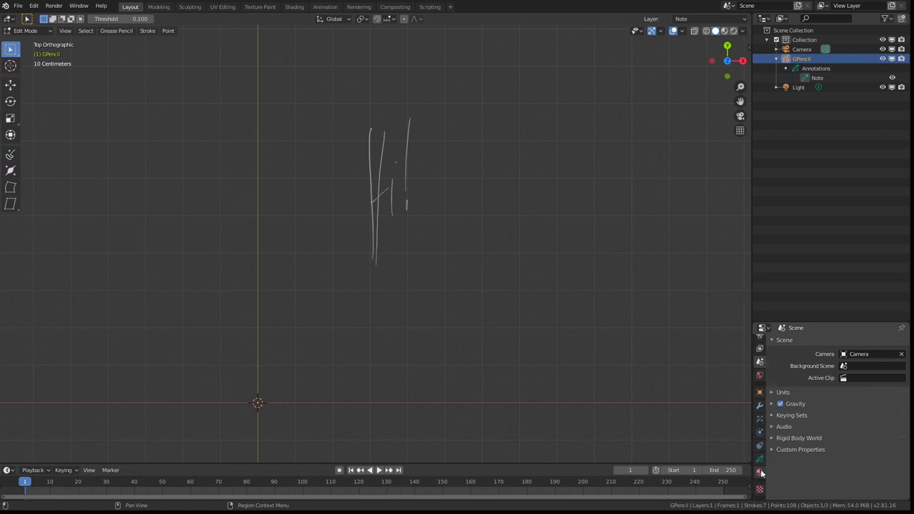
click(760, 472)
click(793, 422)
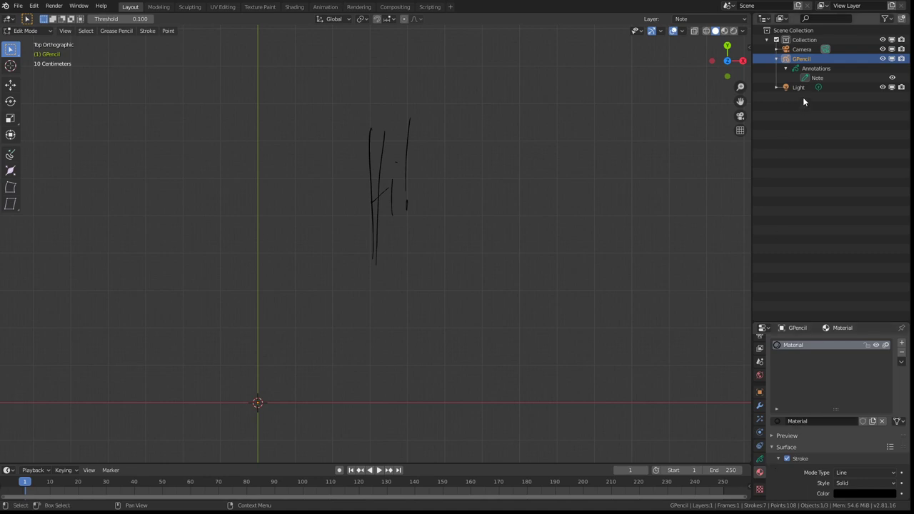
click(815, 69)
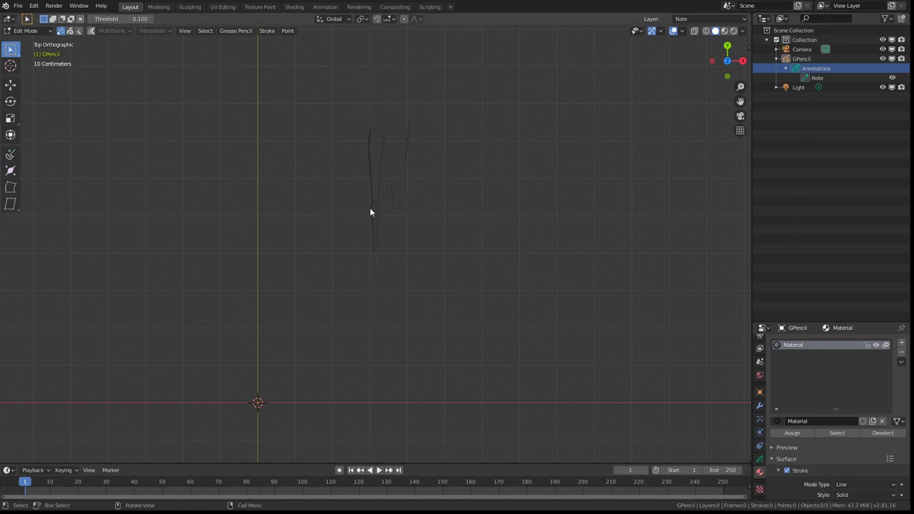
Select GPencil, box-select all Hi! strokes in Edit Mode, then return to Object Mode.
key(Tab)
click(803, 60)
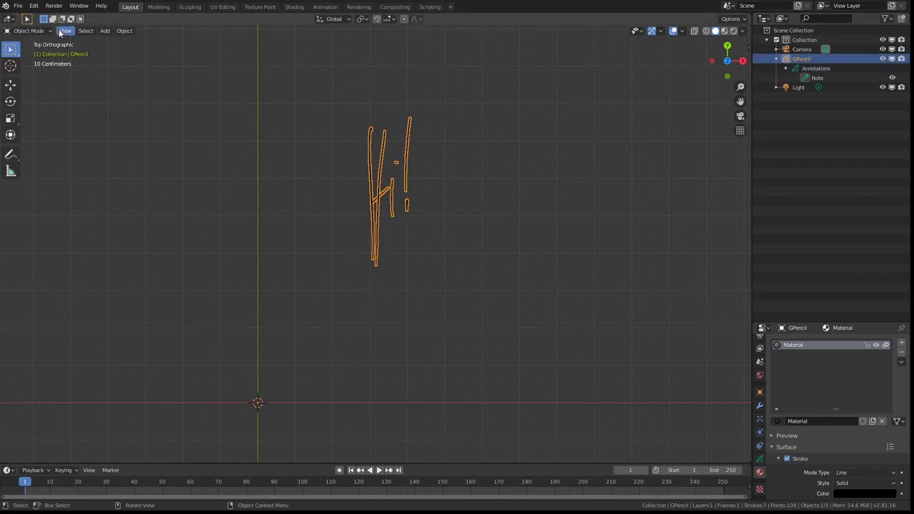
key(Tab)
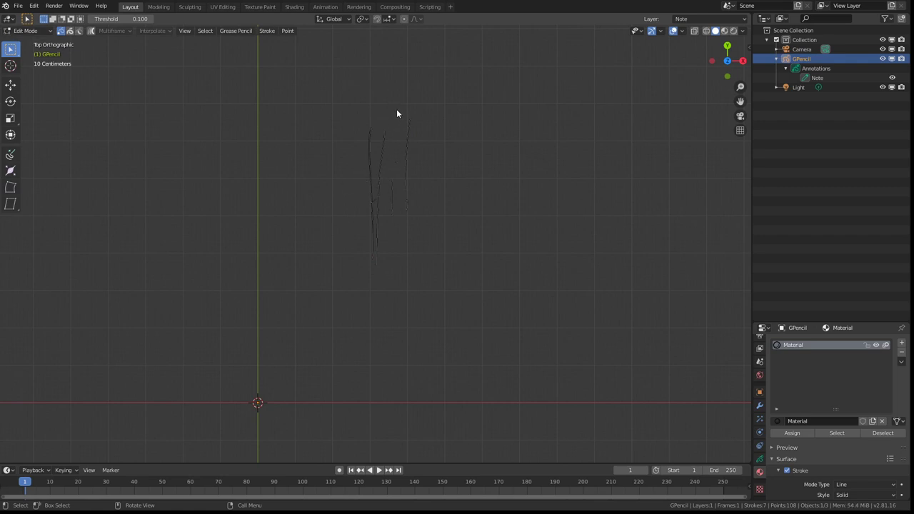
mouse_move(397, 110)
mouse_down()
mouse_move(428, 273)
mouse_move(440, 272)
mouse_up()
mouse_move(332, 109)
mouse_down()
mouse_move(485, 310)
mouse_move(492, 373)
mouse_up()
key(Tab)
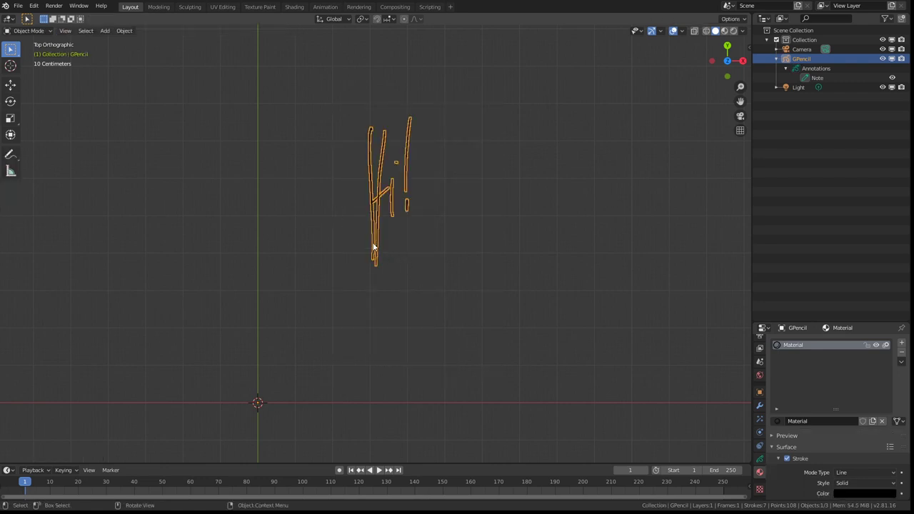
Switch the Outliner to Data API and expand Objects > GPencil.
click(781, 19)
click(798, 62)
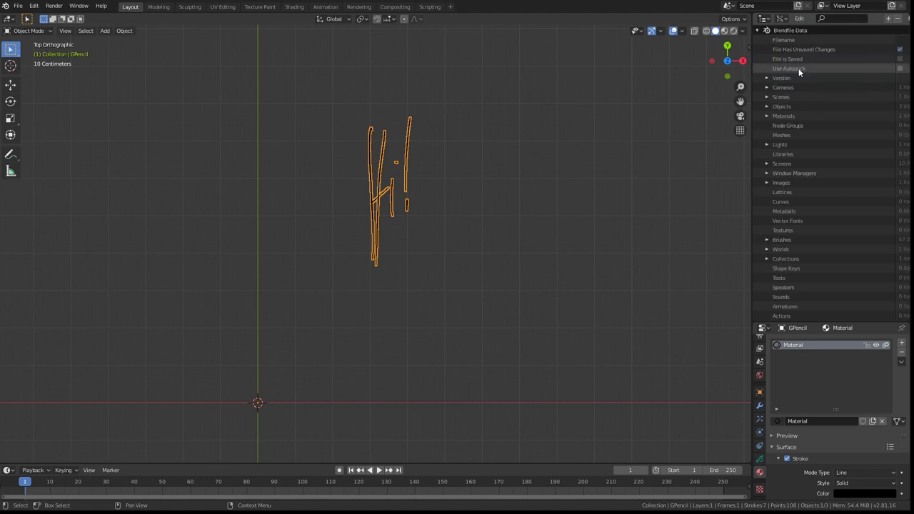
click(791, 107)
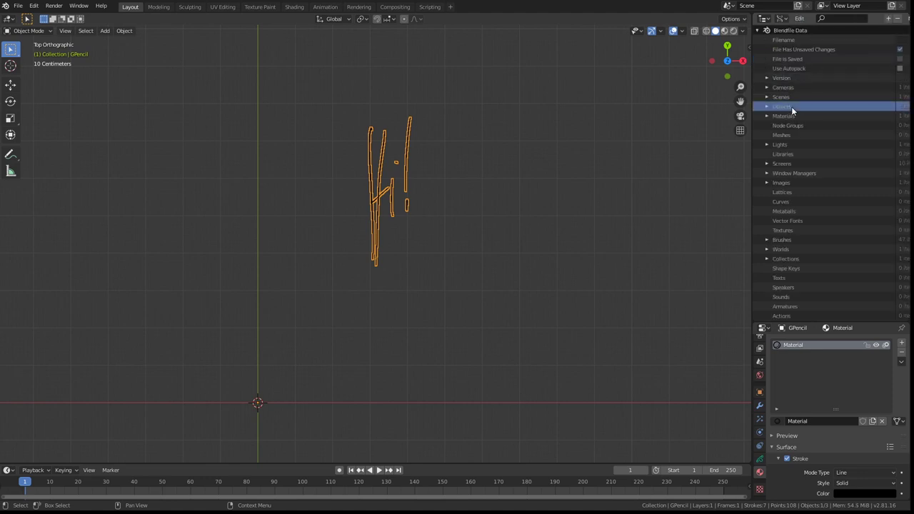
click(766, 107)
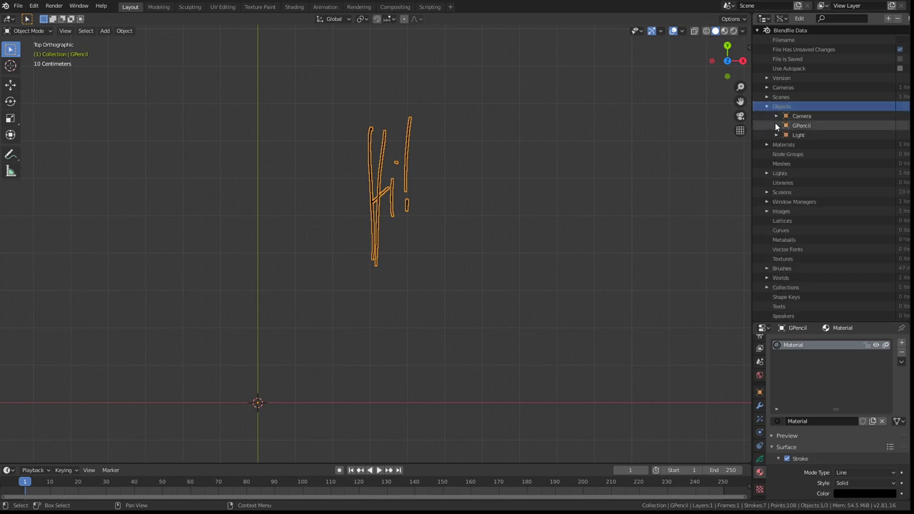
click(777, 126)
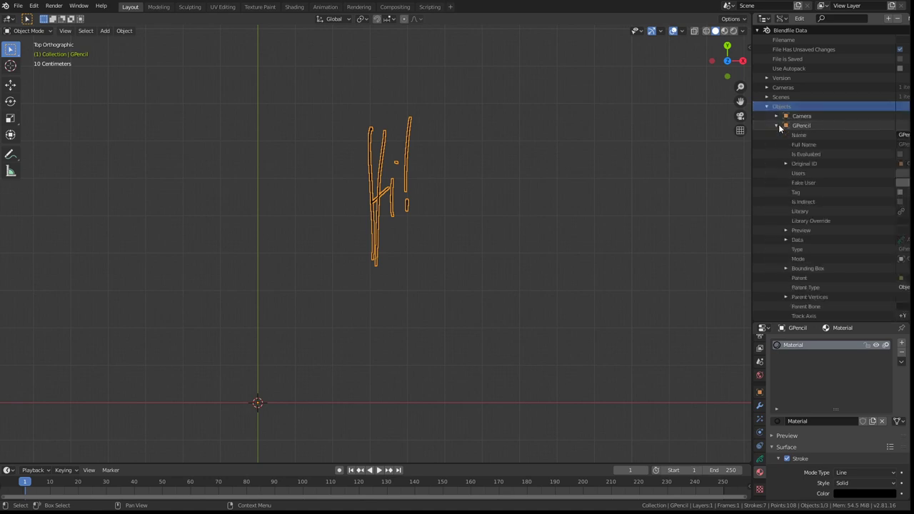
scroll(779, 126, down, 2)
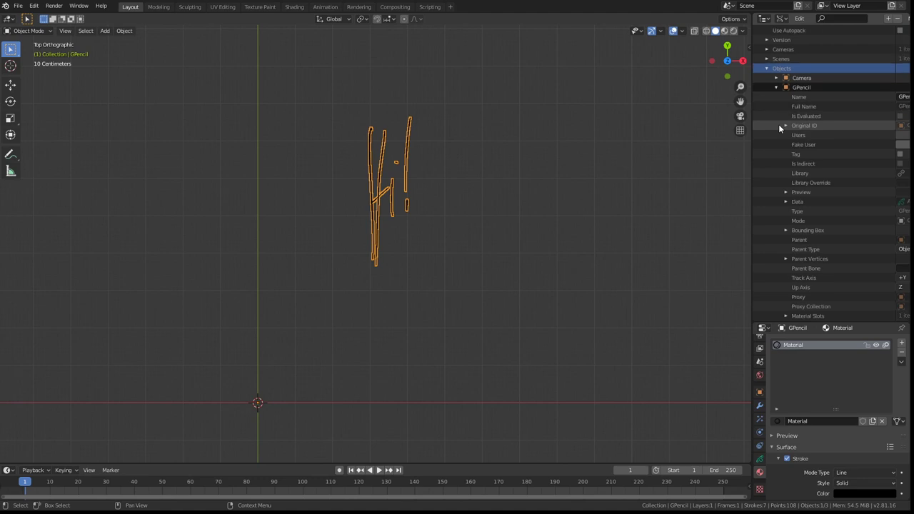
click(777, 87)
click(777, 87)
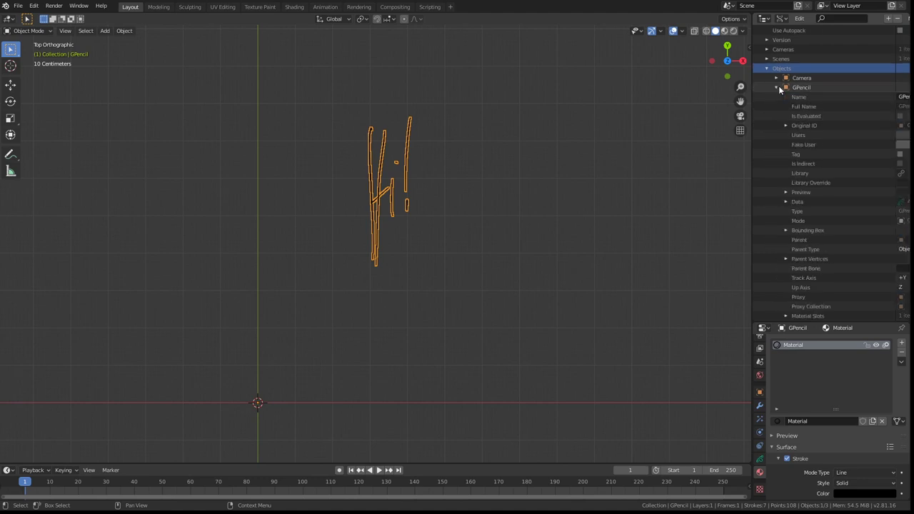
Expand GPencil's Data and Layers to reveal the Note layer's properties.
click(791, 202)
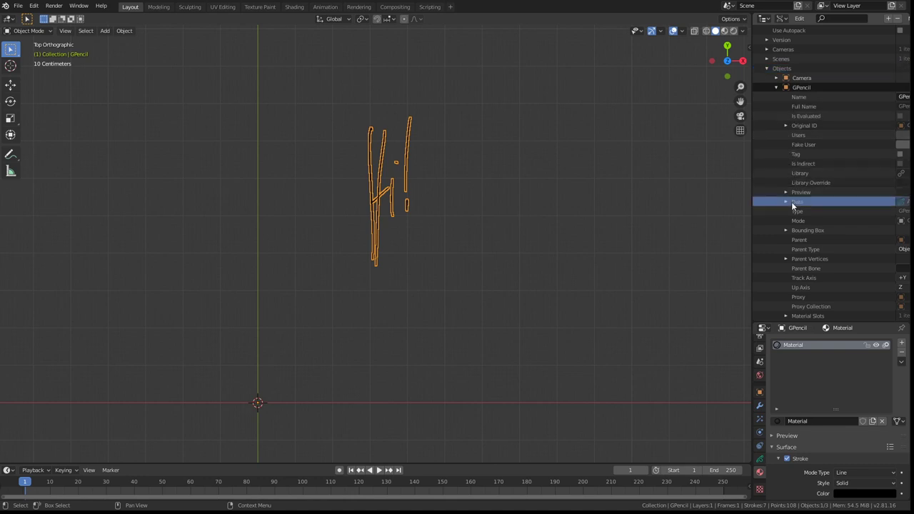
click(785, 201)
scroll(790, 211, down, 2)
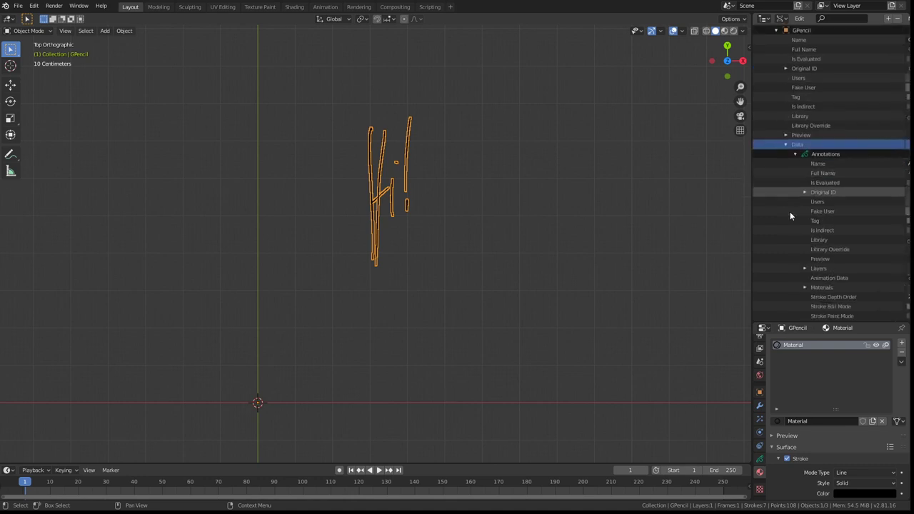
scroll(790, 212, down, 3)
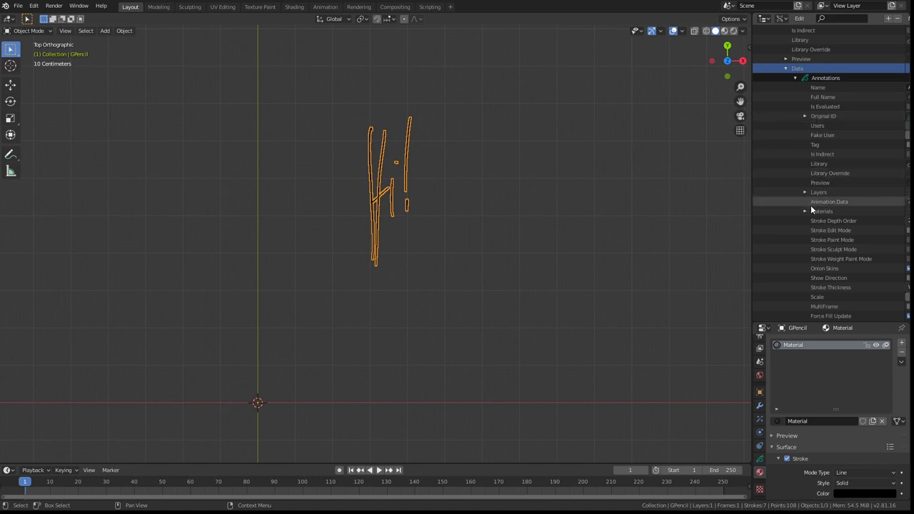
scroll(811, 209, down, 3)
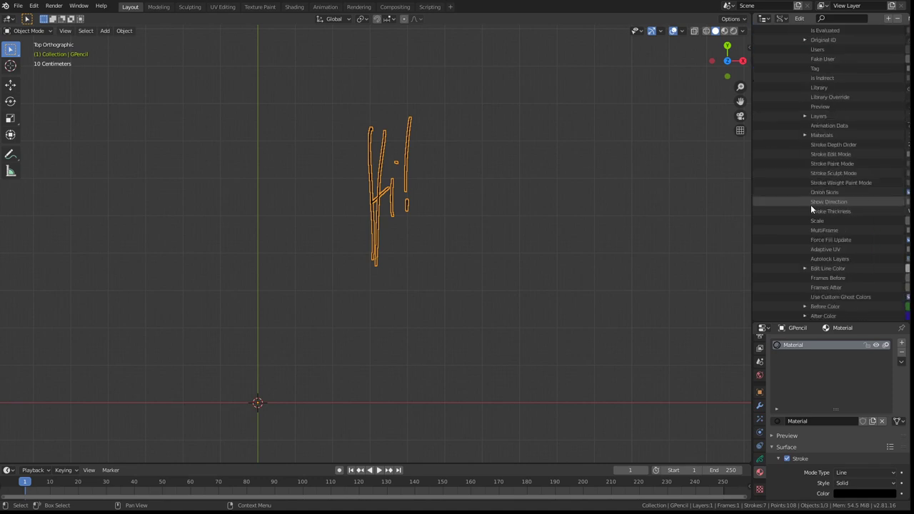
scroll(811, 206, down, 2)
scroll(826, 229, down, 5)
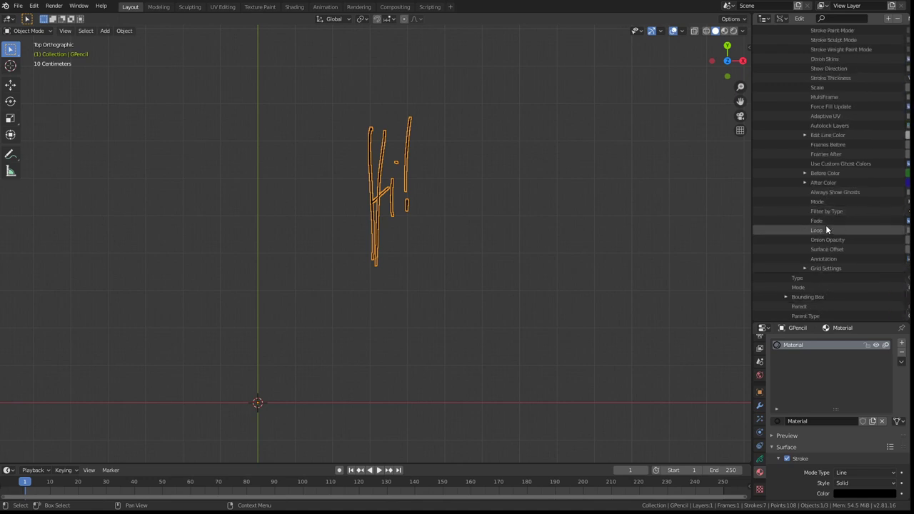
scroll(826, 229, down, 4)
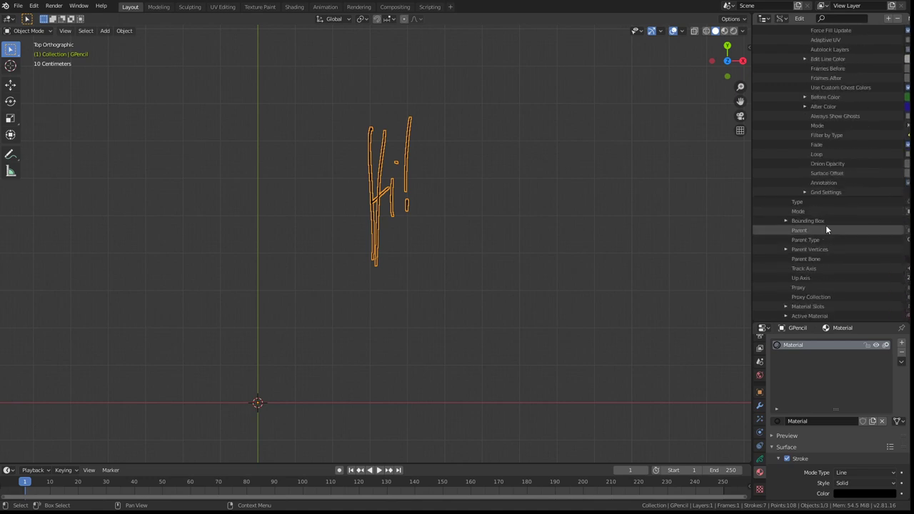
scroll(826, 230, down, 4)
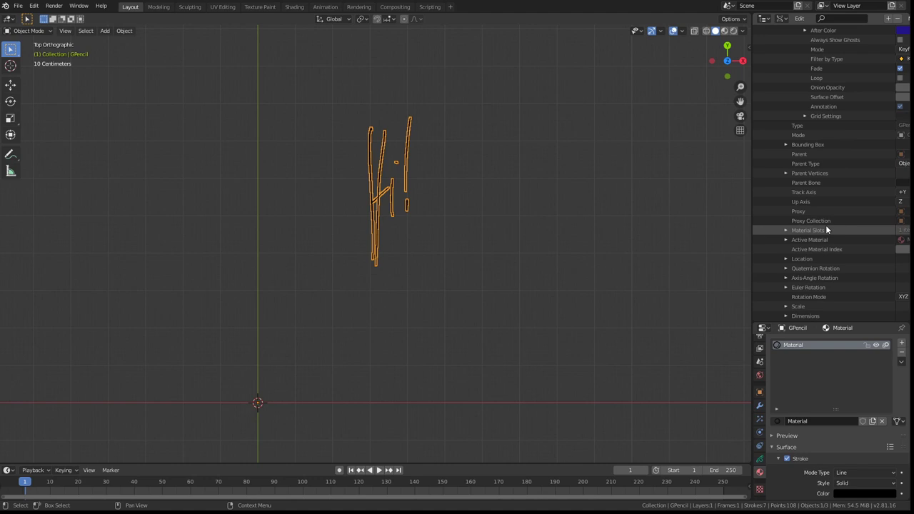
scroll(826, 227, up, 6)
scroll(826, 227, up, 5)
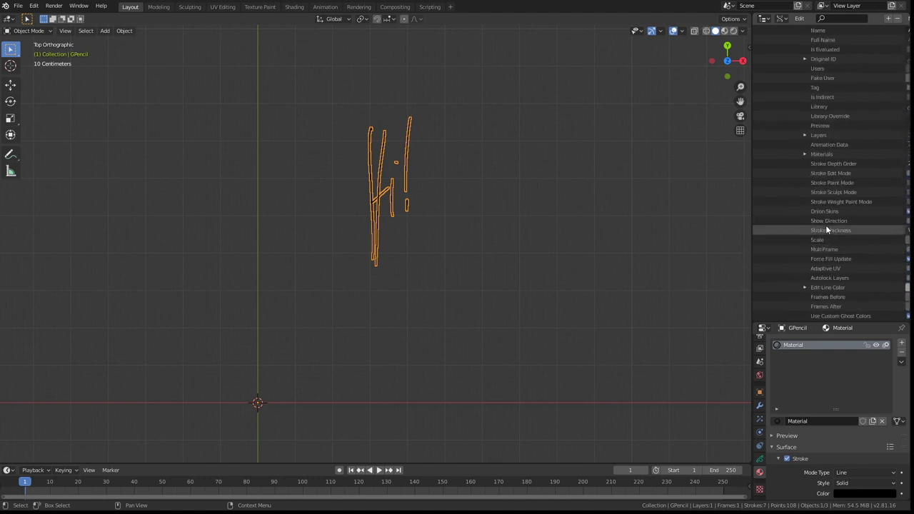
scroll(822, 181, up, 5)
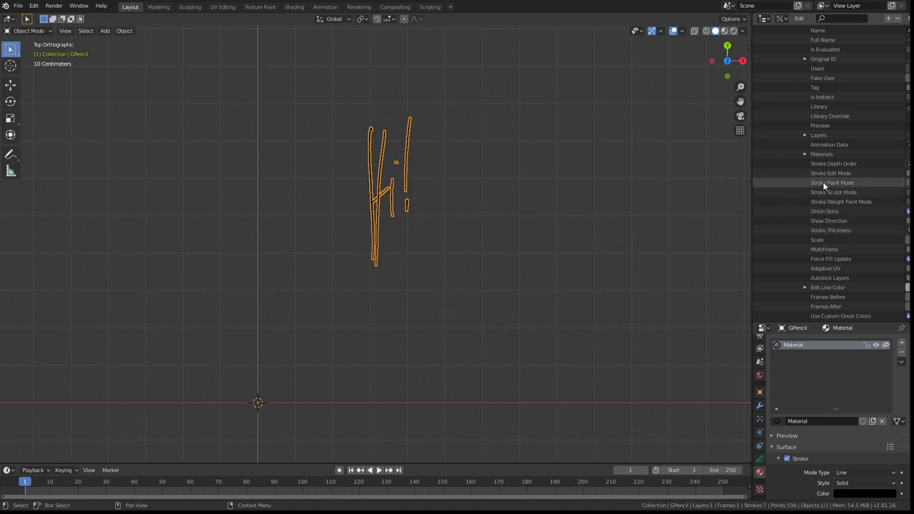
click(804, 135)
click(813, 145)
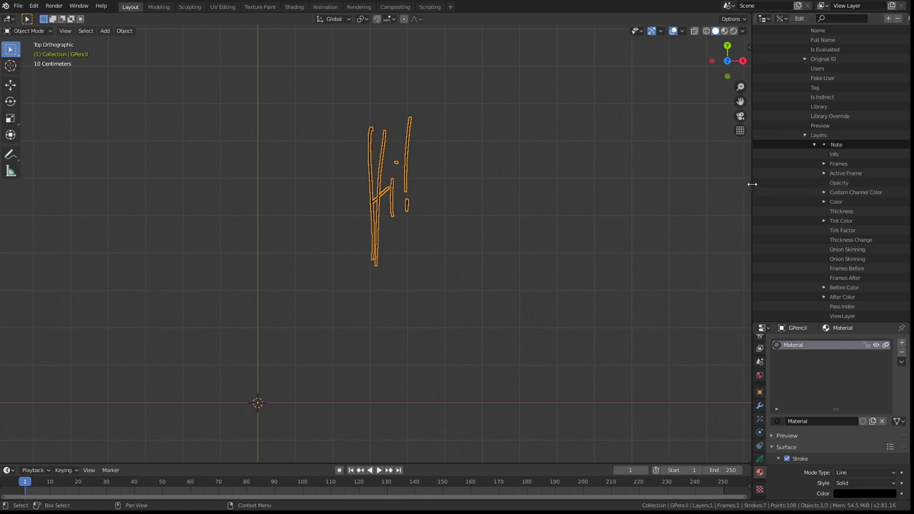
Widen the Outliner and expand Note > Frames > Strokes to the first stroke's 2D Space setting.
drag(752, 184, 669, 190)
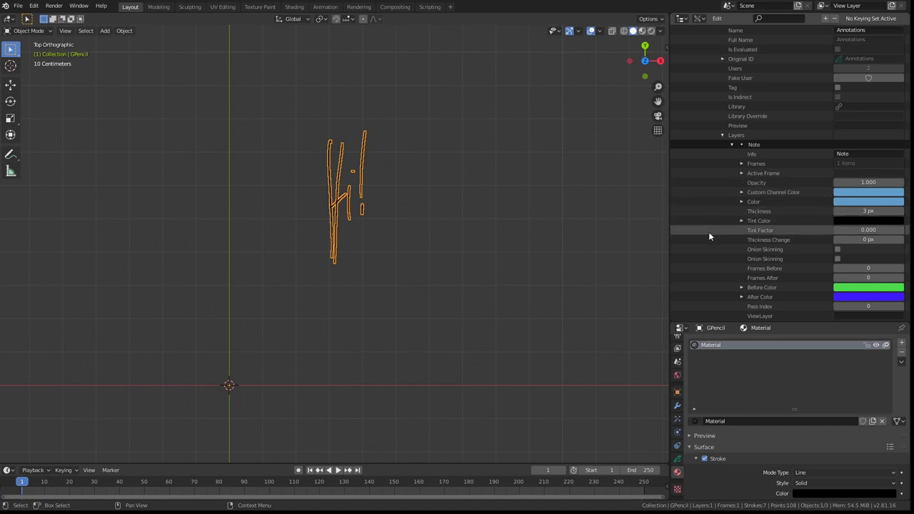
scroll(712, 234, down, 8)
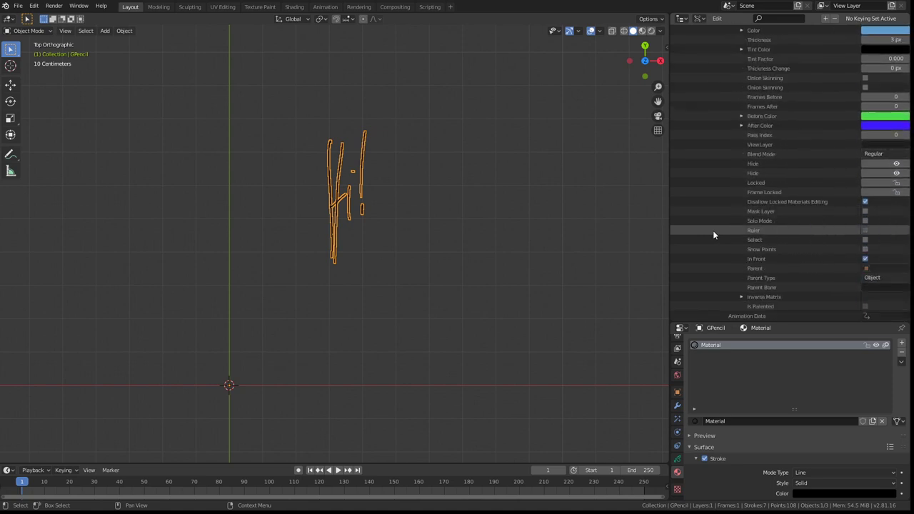
scroll(713, 234, down, 5)
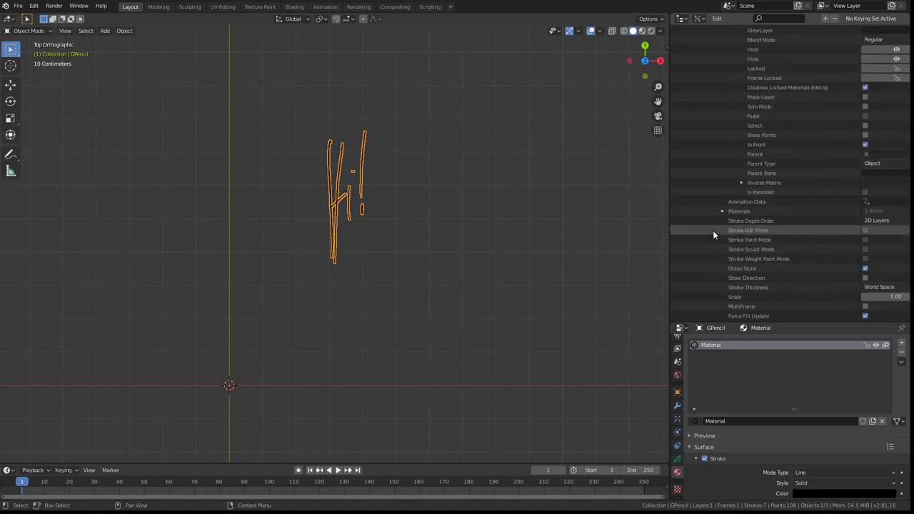
scroll(713, 235, up, 15)
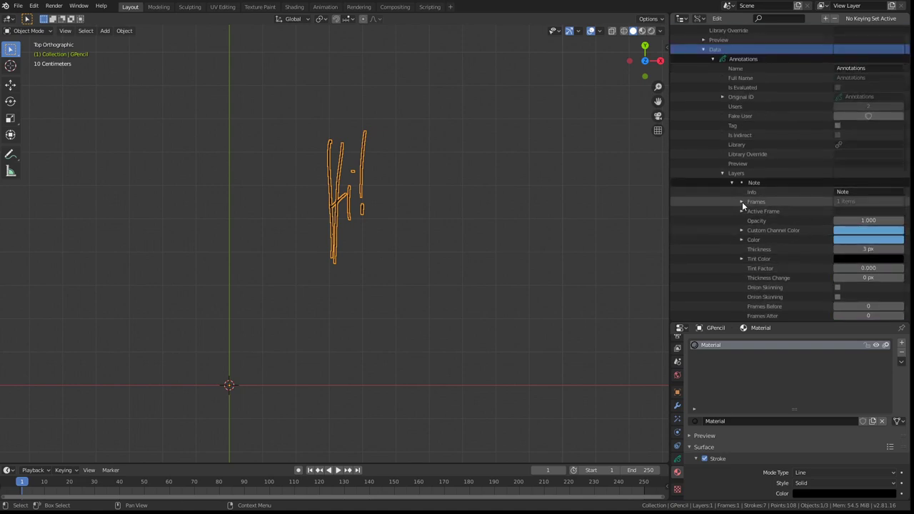
click(742, 202)
click(752, 211)
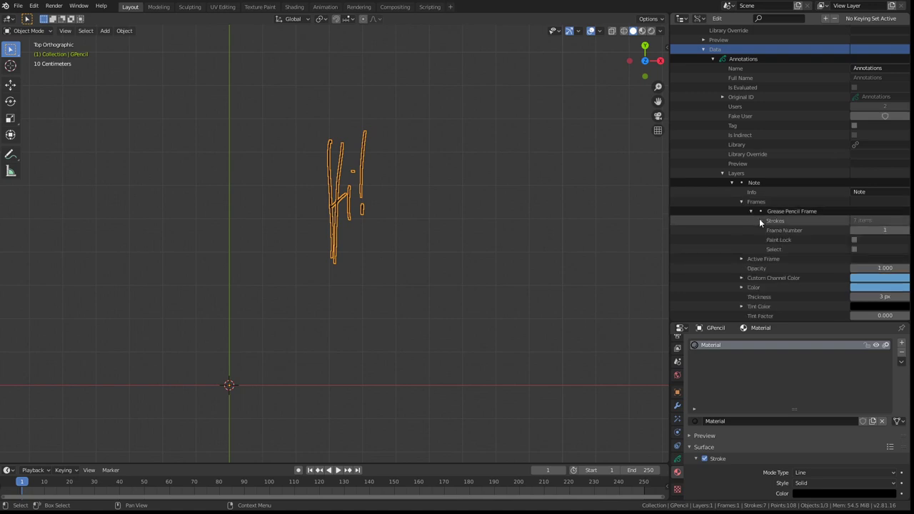
click(760, 220)
click(771, 231)
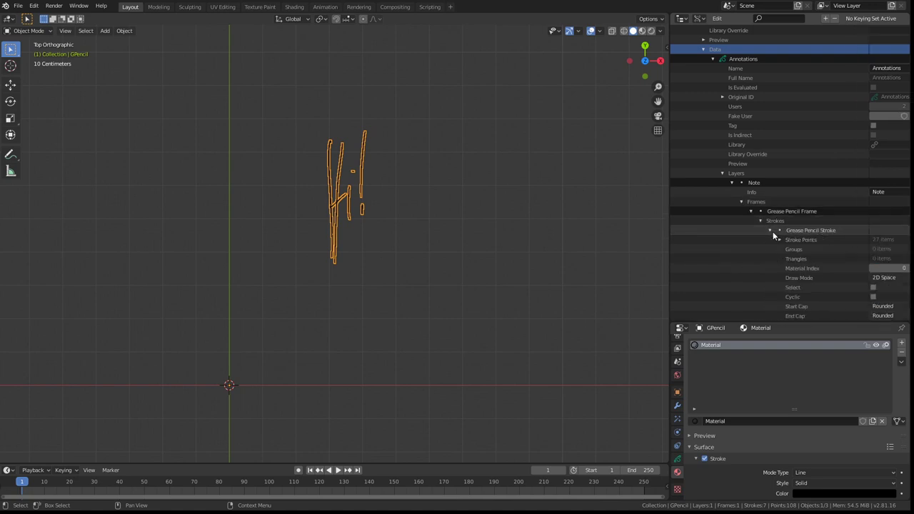
scroll(698, 233, down, 5)
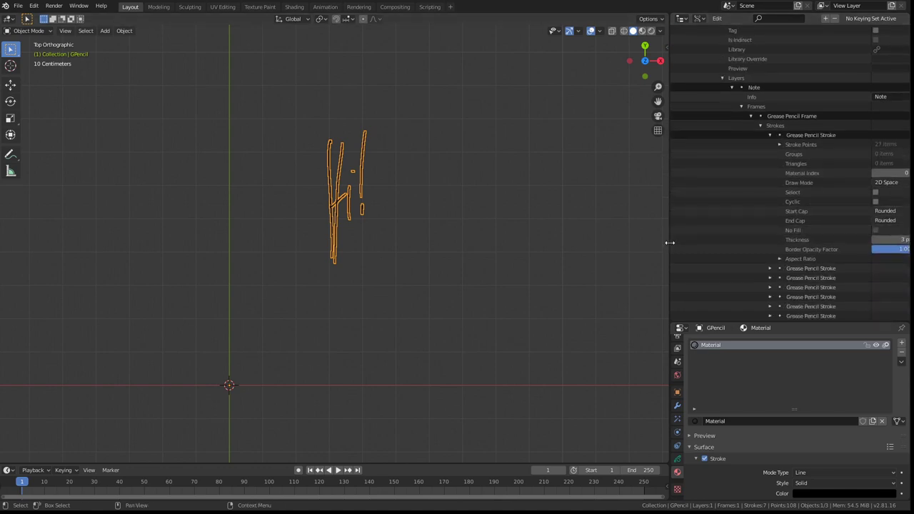
drag(668, 243, 631, 241)
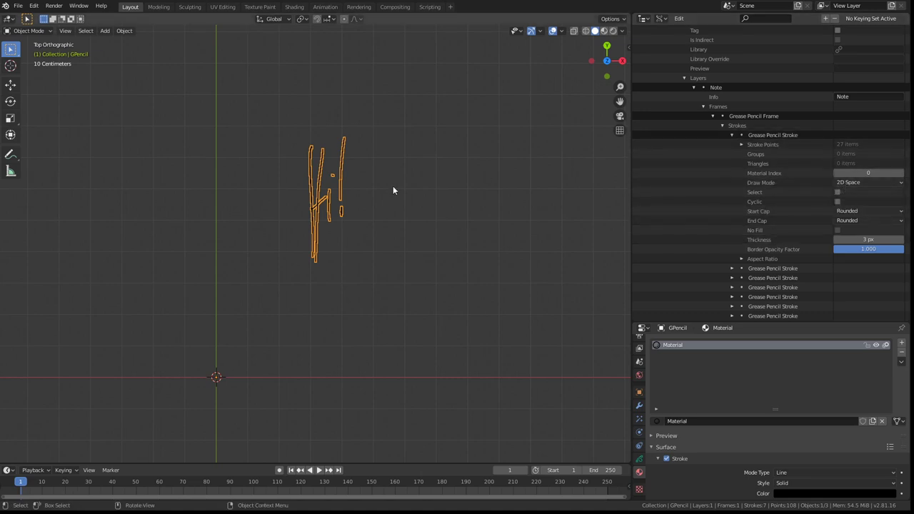
In Edit Mode, set the first and second strokes' Draw Mode to 3D Space.
key(Tab)
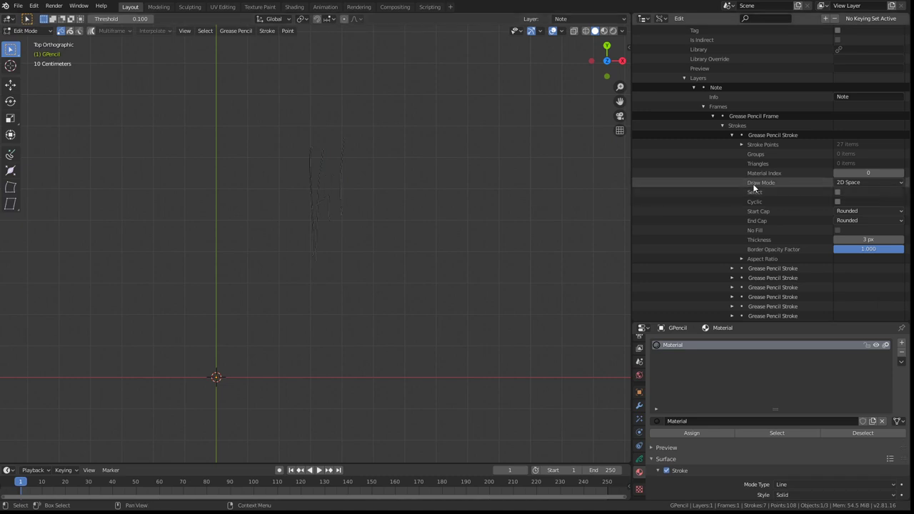
click(854, 183)
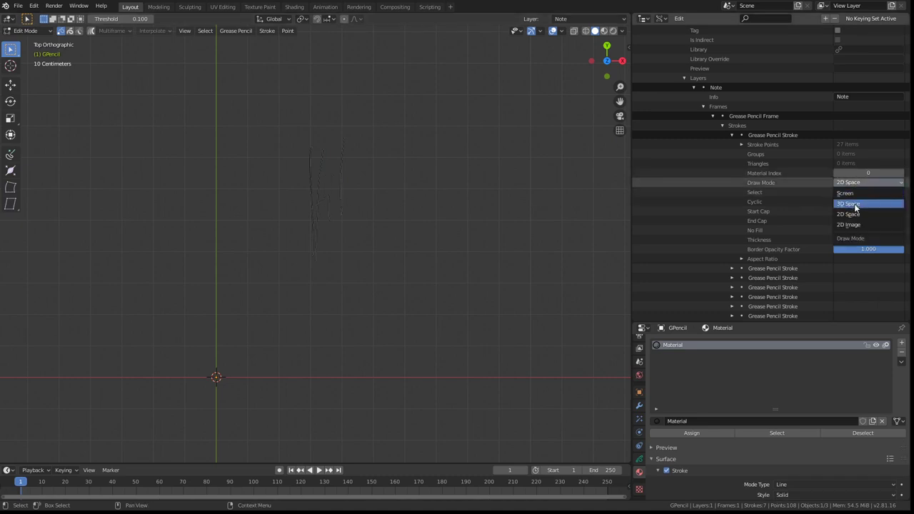
click(854, 203)
click(837, 192)
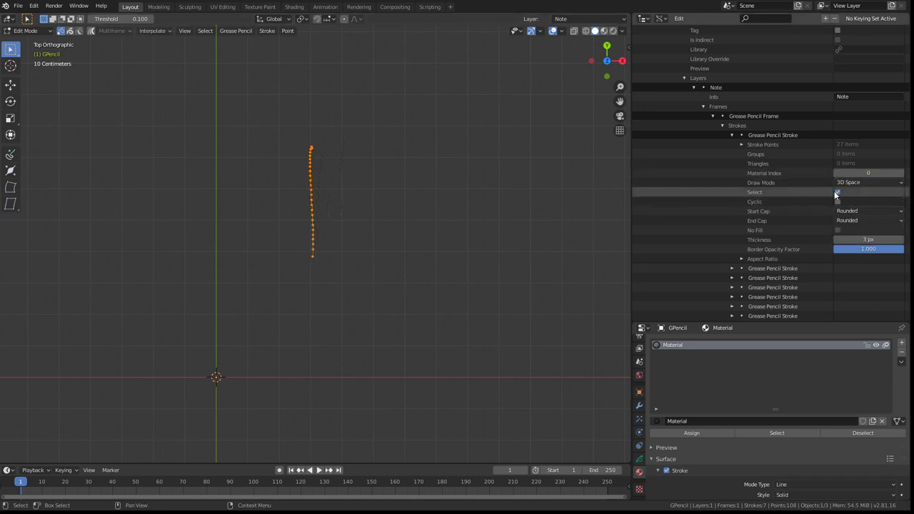
click(731, 268)
scroll(819, 280, down, 4)
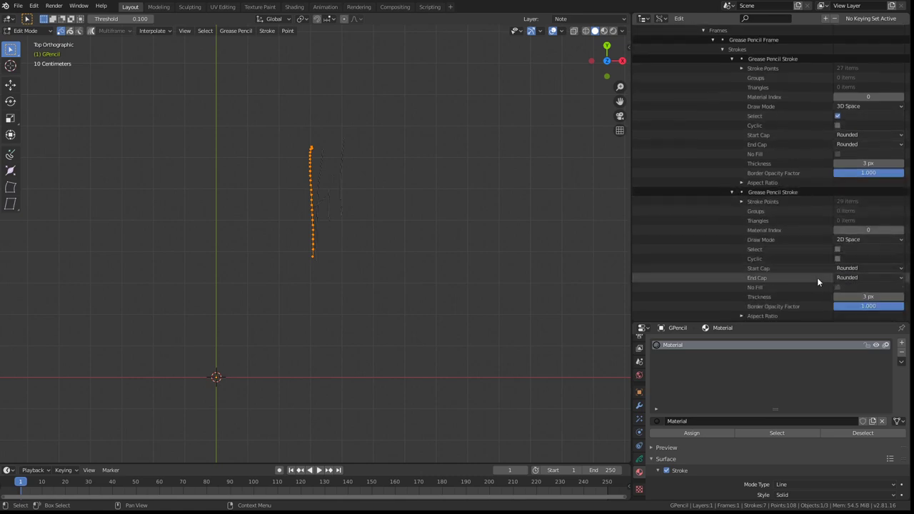
click(852, 241)
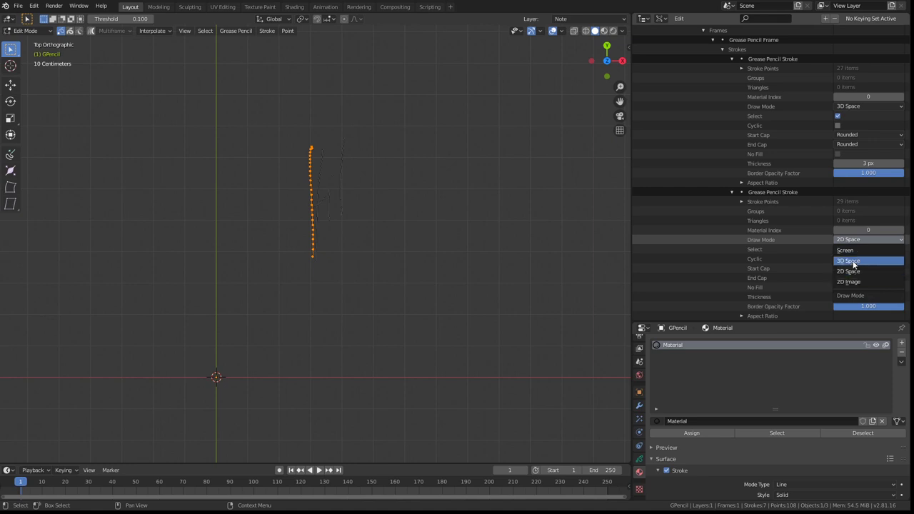
click(848, 261)
click(838, 250)
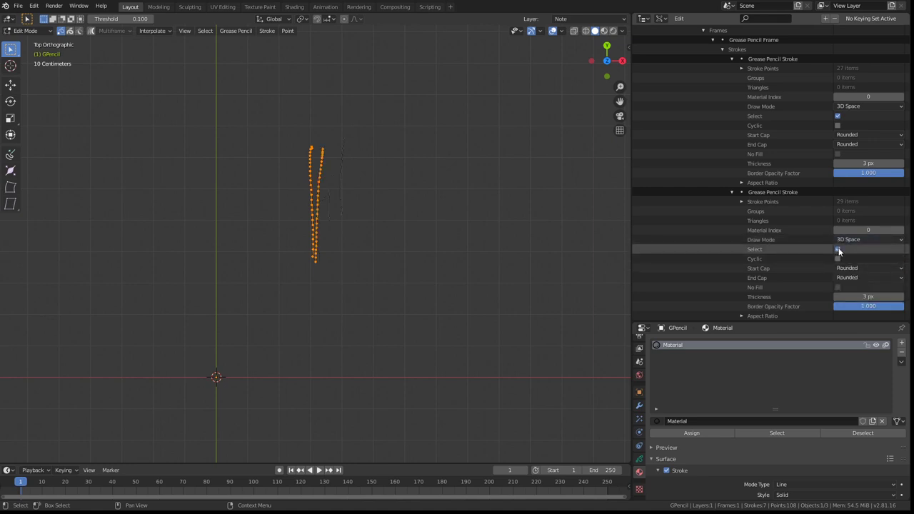
Inspect the stroke points, then set the short crossbar stroke's Draw Mode to 3D Space.
click(740, 202)
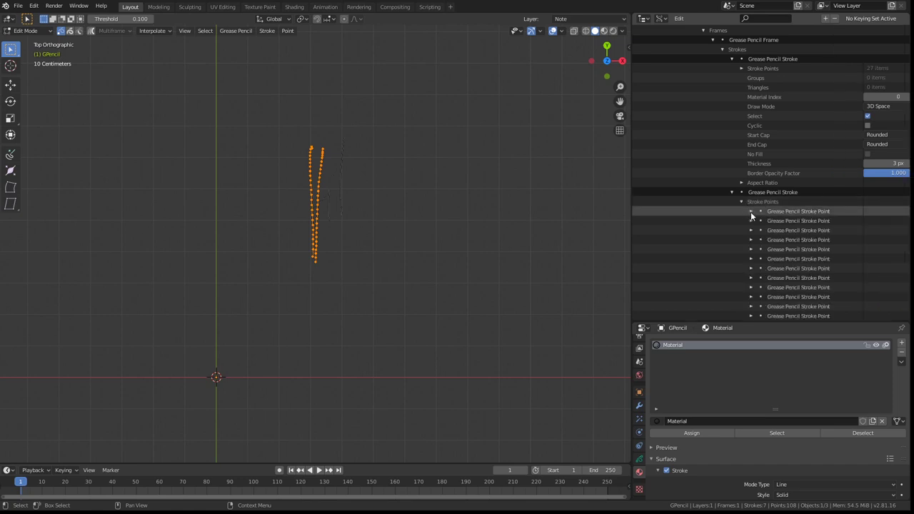
click(751, 212)
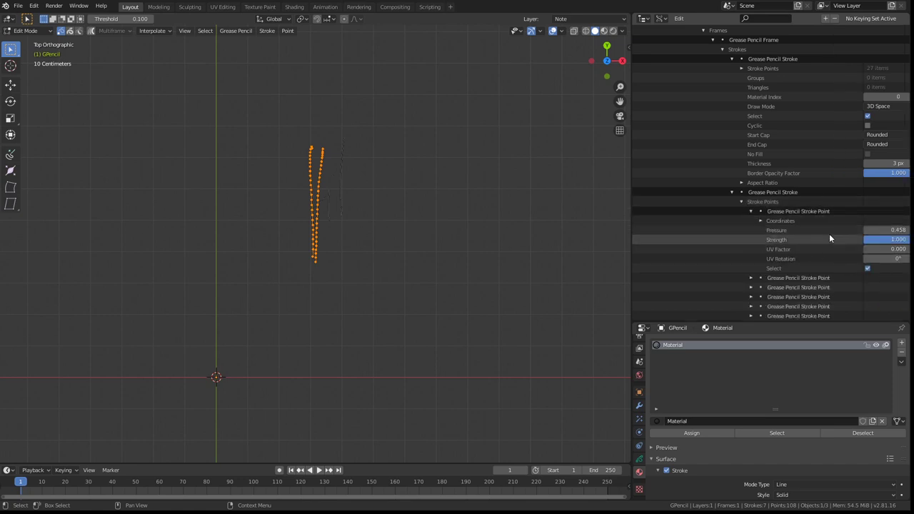
click(751, 212)
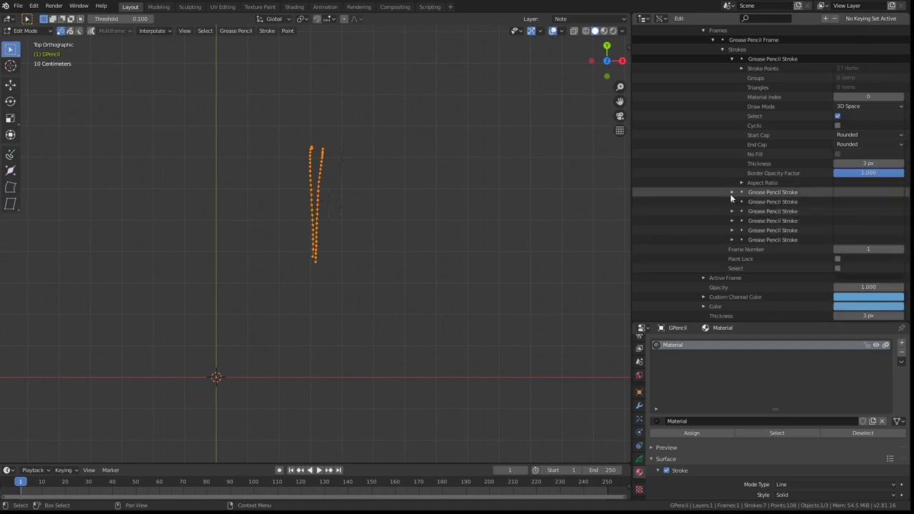
click(731, 193)
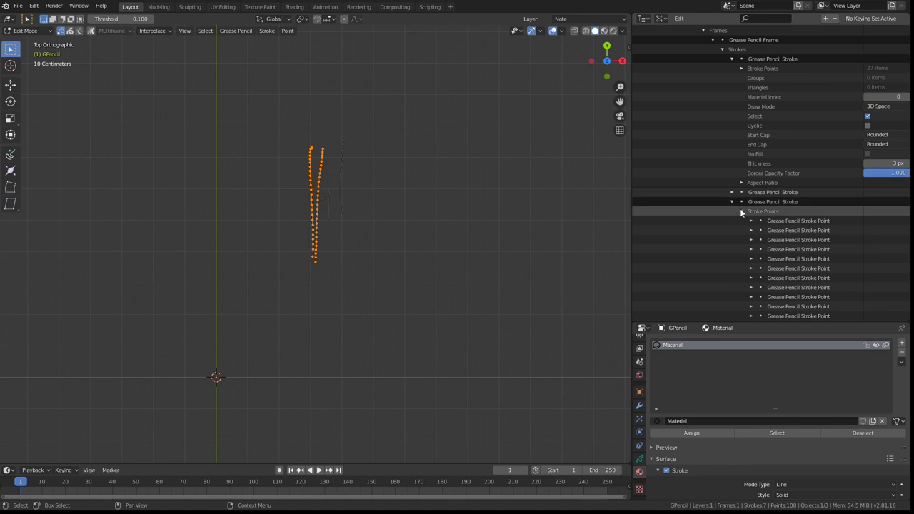
click(750, 221)
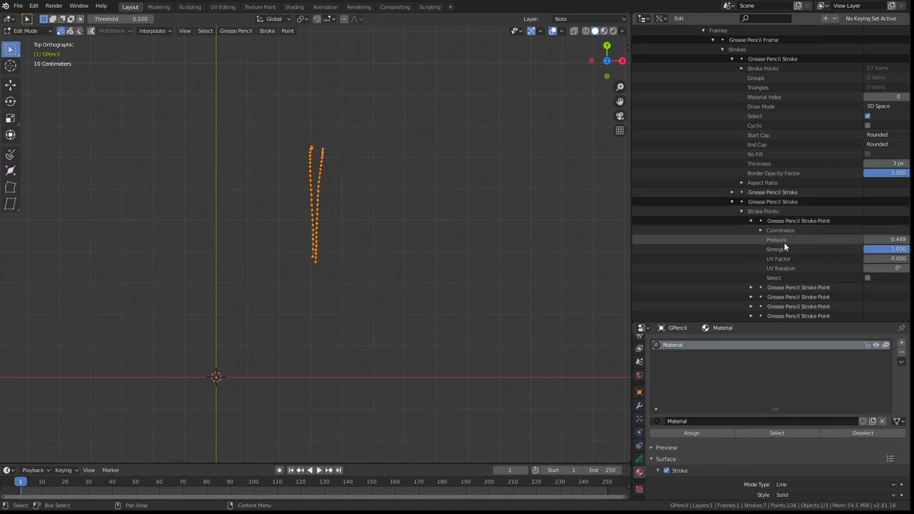
click(751, 221)
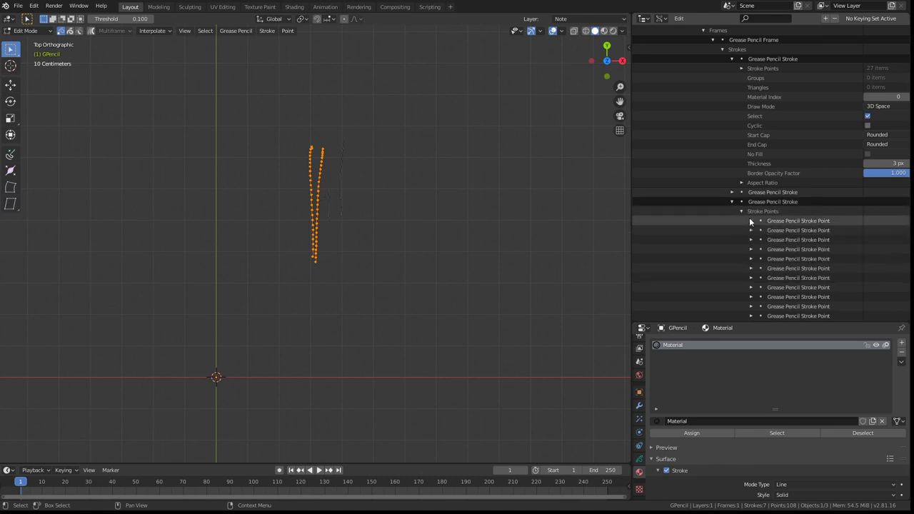
click(742, 211)
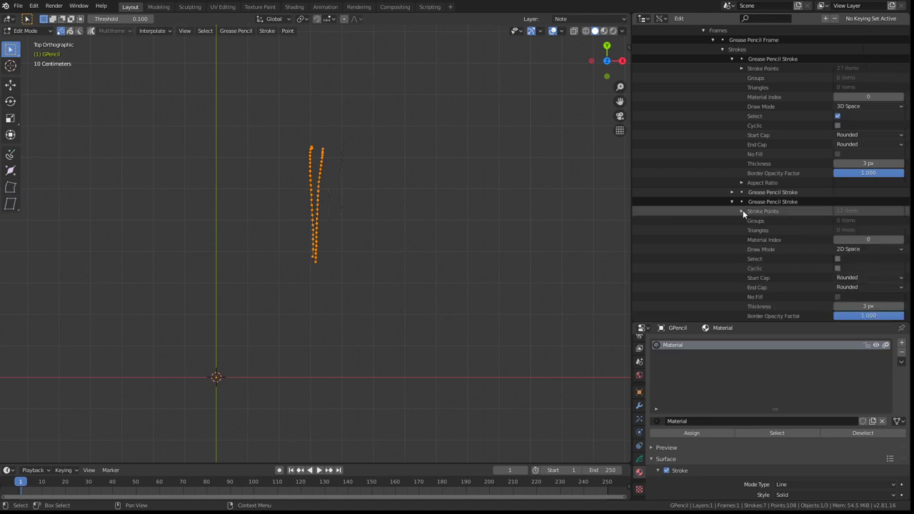
click(850, 250)
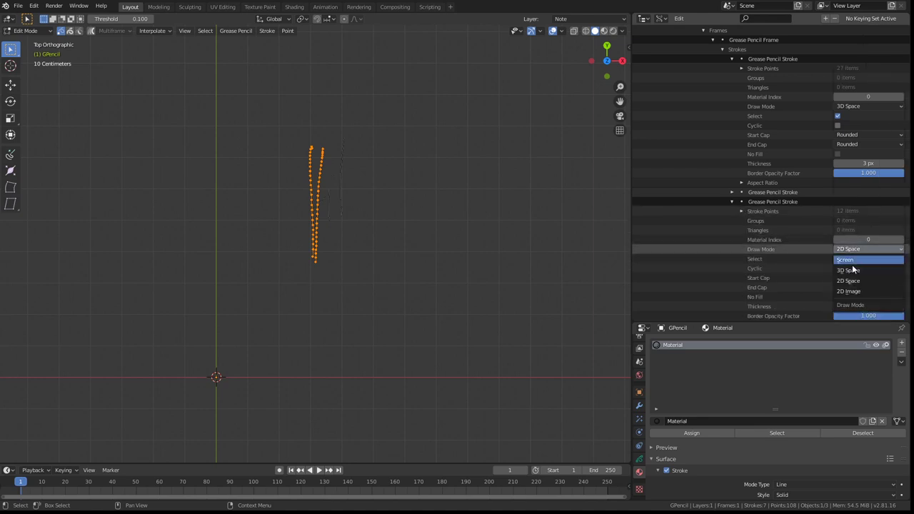
click(855, 272)
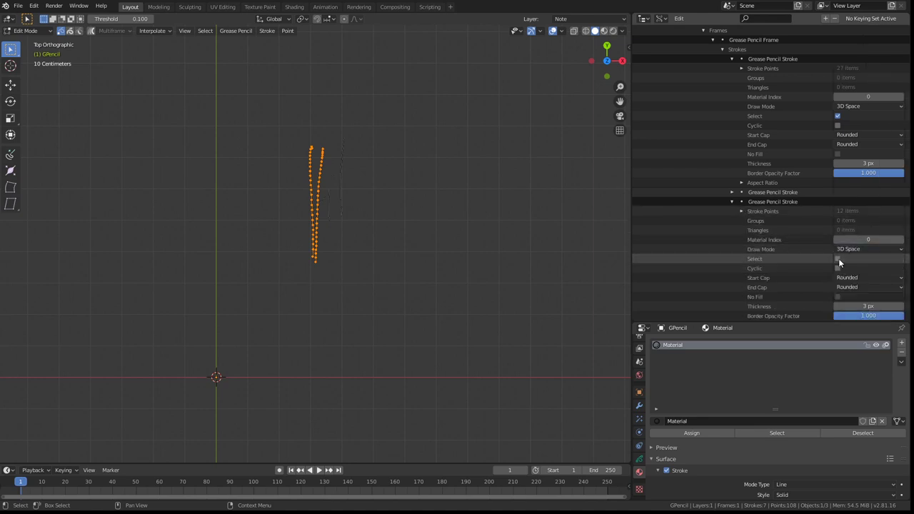
click(837, 260)
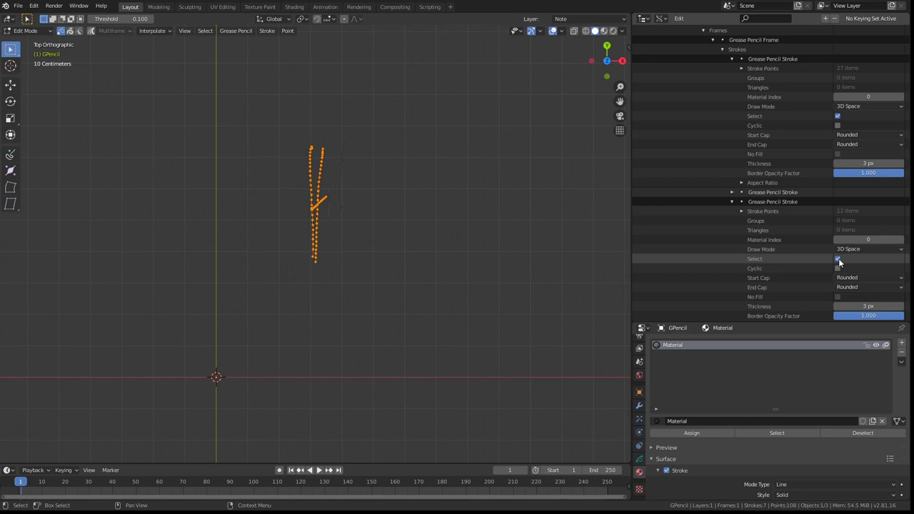
Set the next two strokes, including the fourth, to 3D Space draw mode.
click(732, 202)
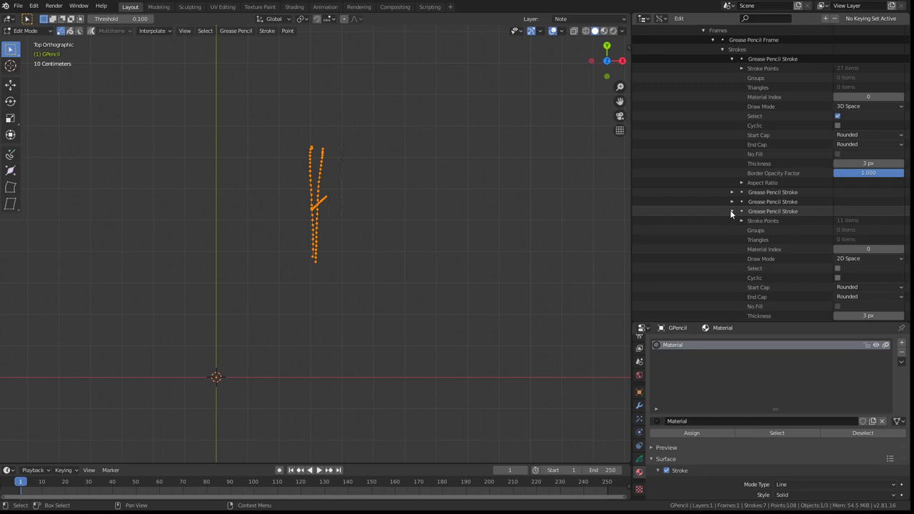
click(841, 258)
click(843, 280)
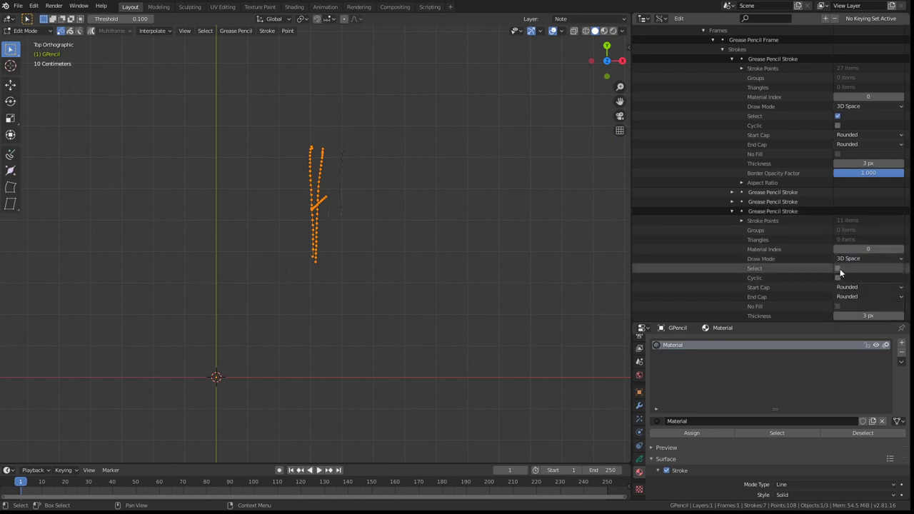
click(838, 268)
click(731, 211)
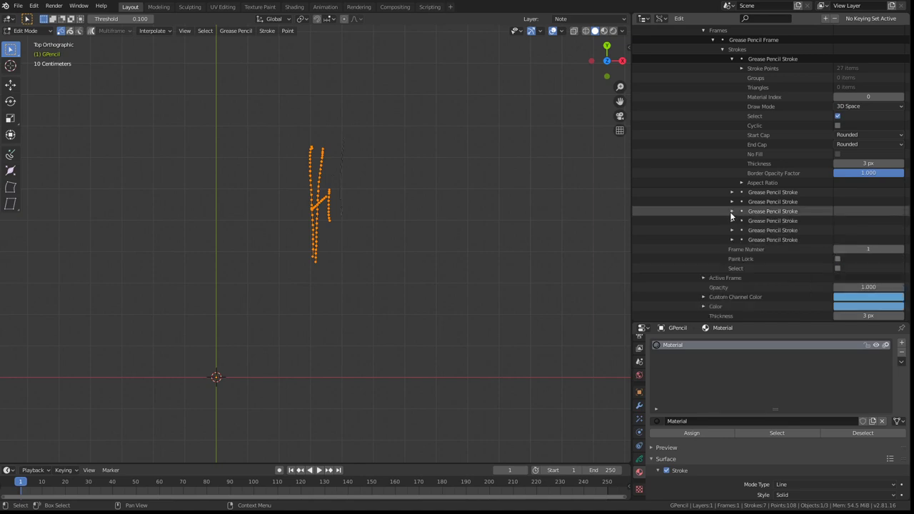
click(732, 221)
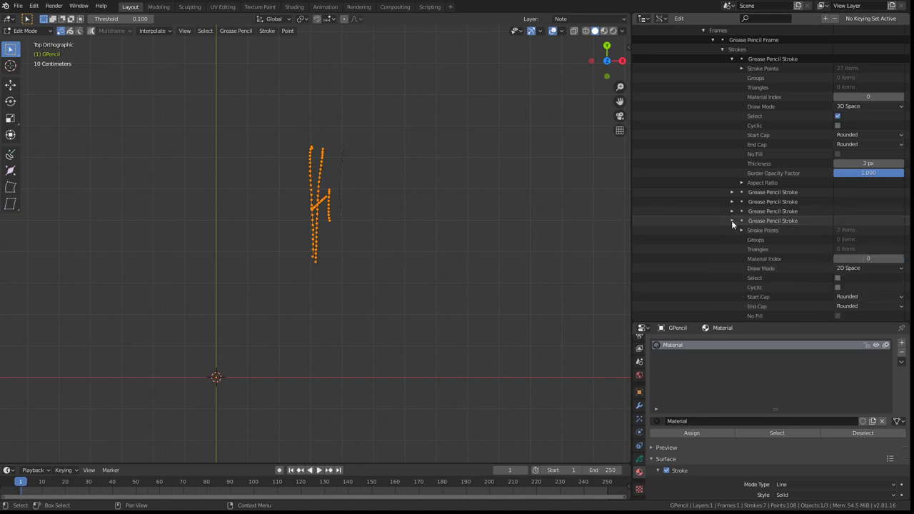
click(850, 268)
click(851, 289)
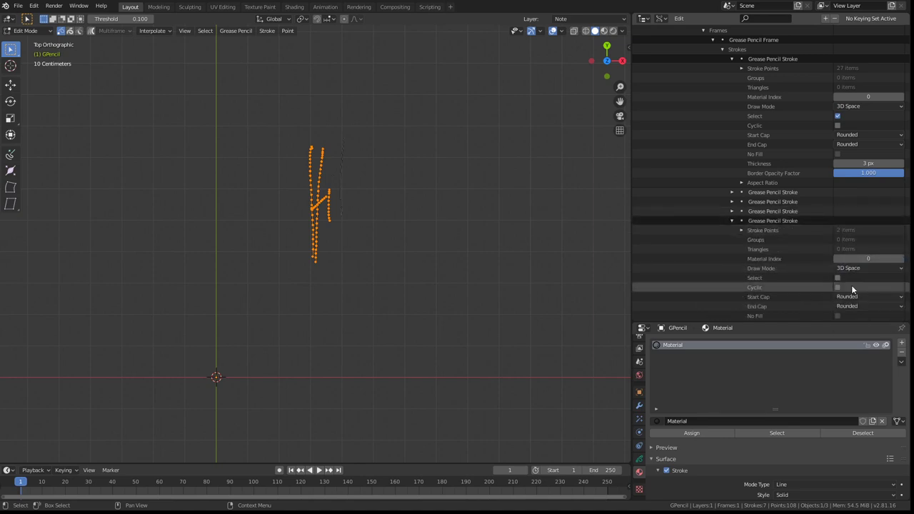
click(732, 220)
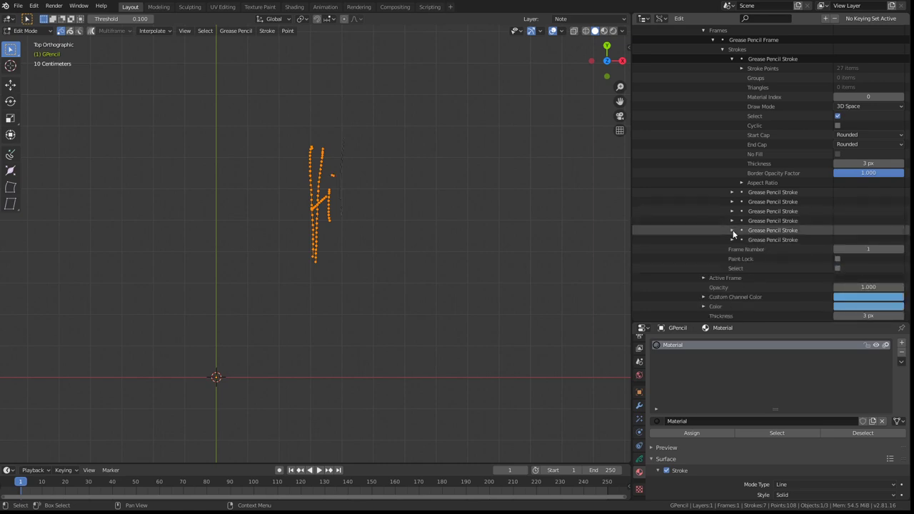
Set the fifth and last strokes' Draw Mode to 3D Space.
click(732, 230)
click(840, 277)
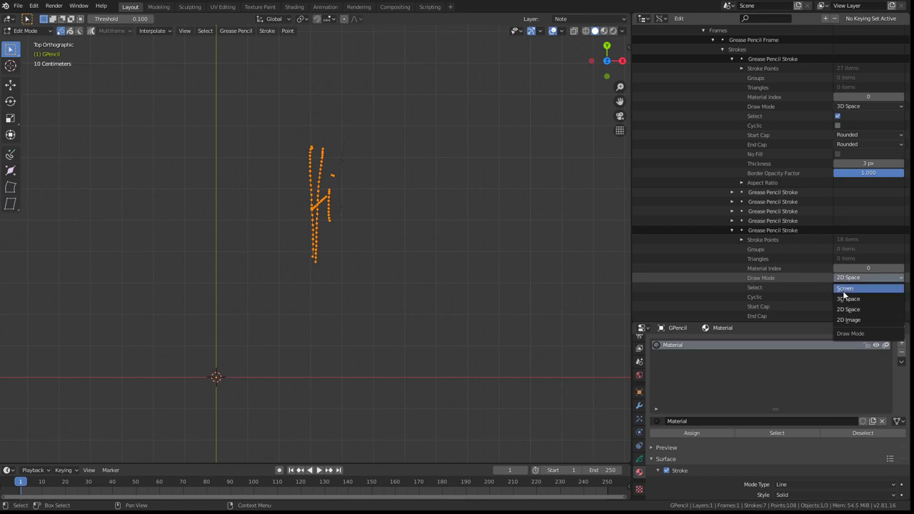
click(845, 295)
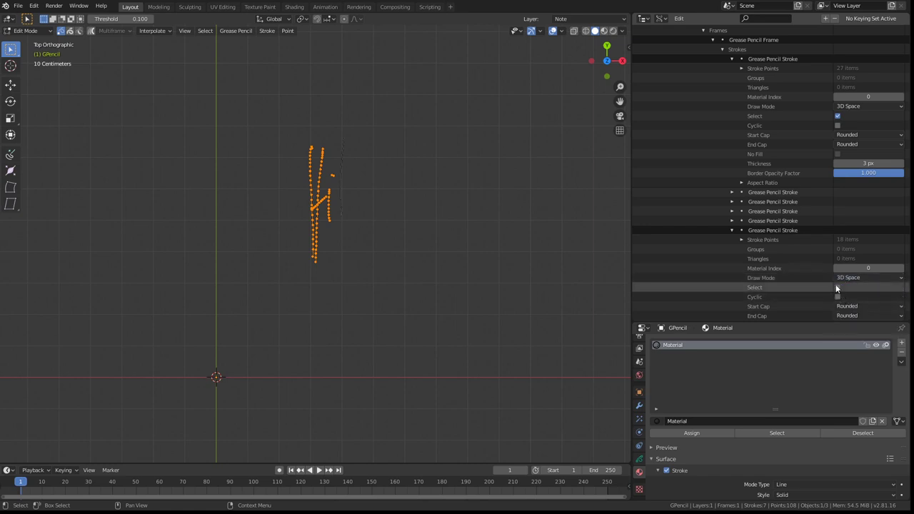
click(837, 287)
click(732, 230)
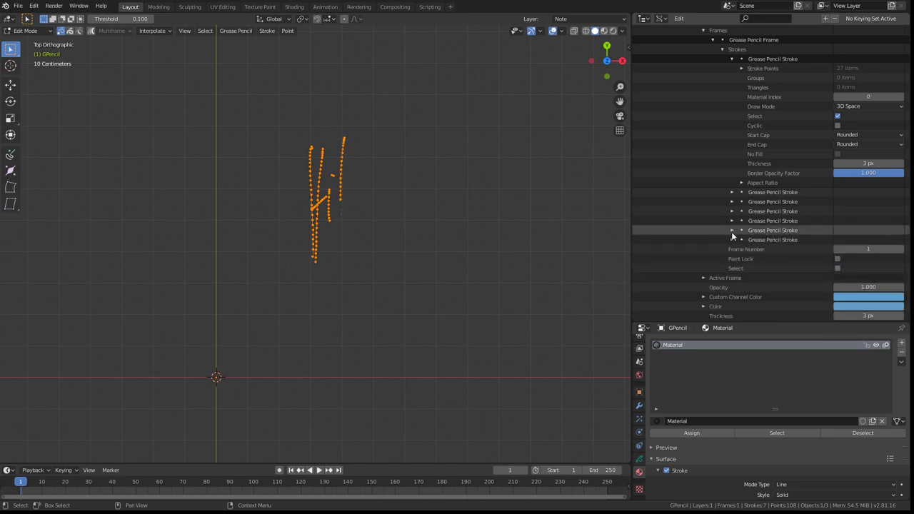
click(732, 238)
click(843, 286)
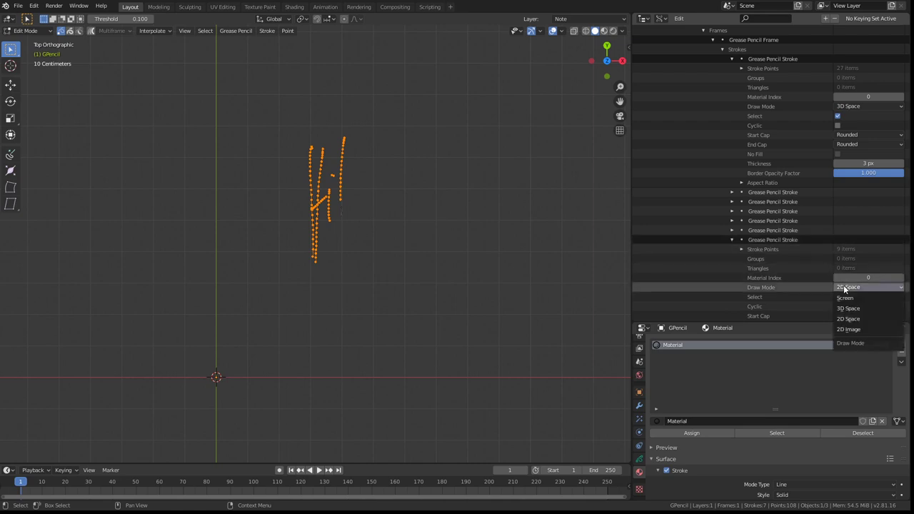
click(849, 309)
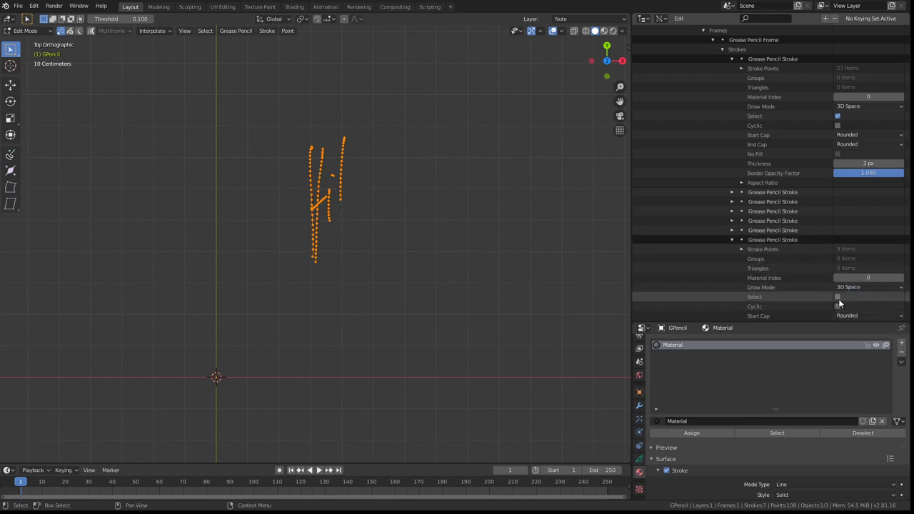
click(838, 297)
Expose the last stroke's first point coordinates and drag its X value from 0.397 leftward.
scroll(806, 271, down, 4)
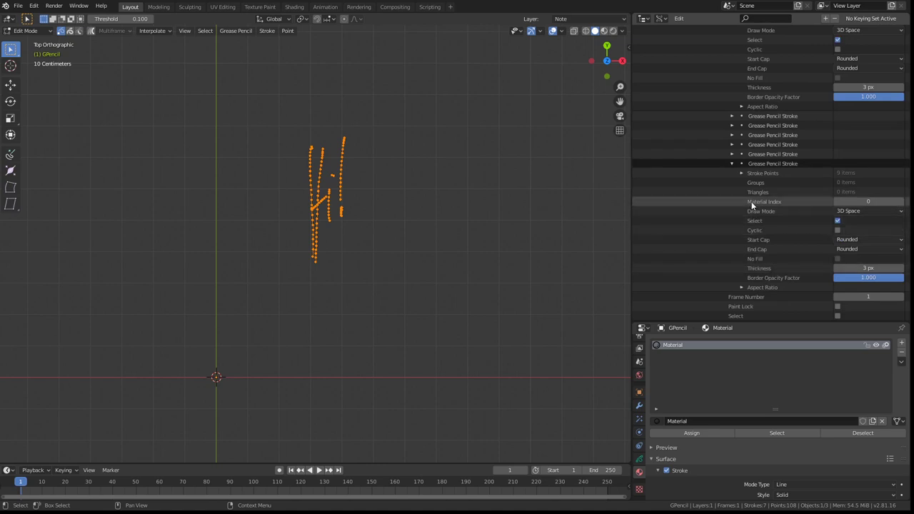
click(742, 173)
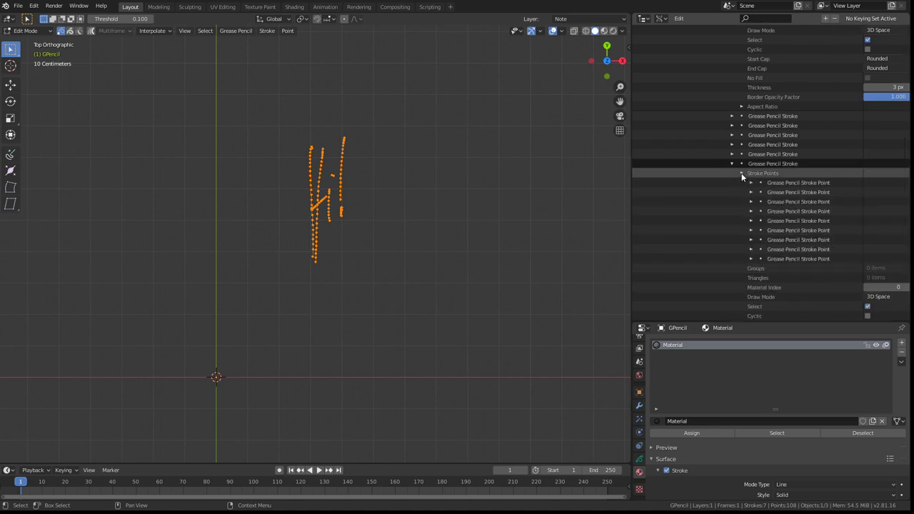
click(751, 183)
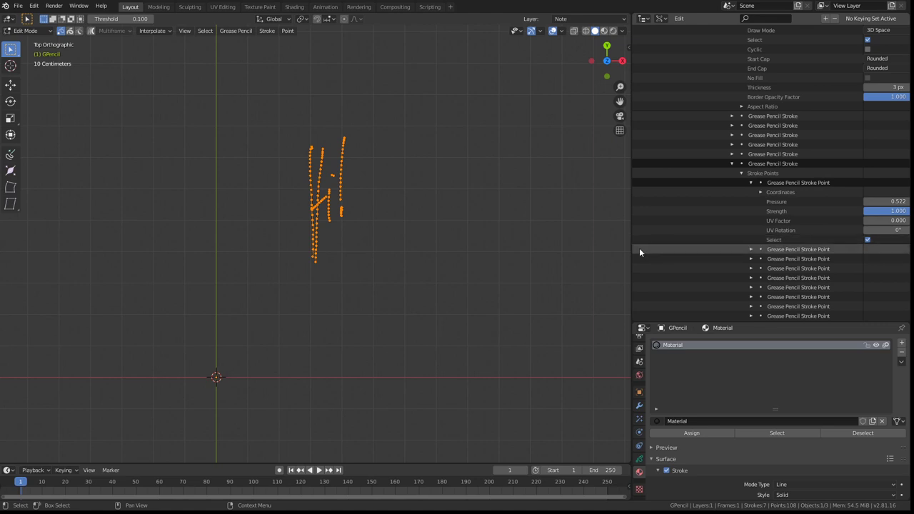
drag(632, 250, 614, 252)
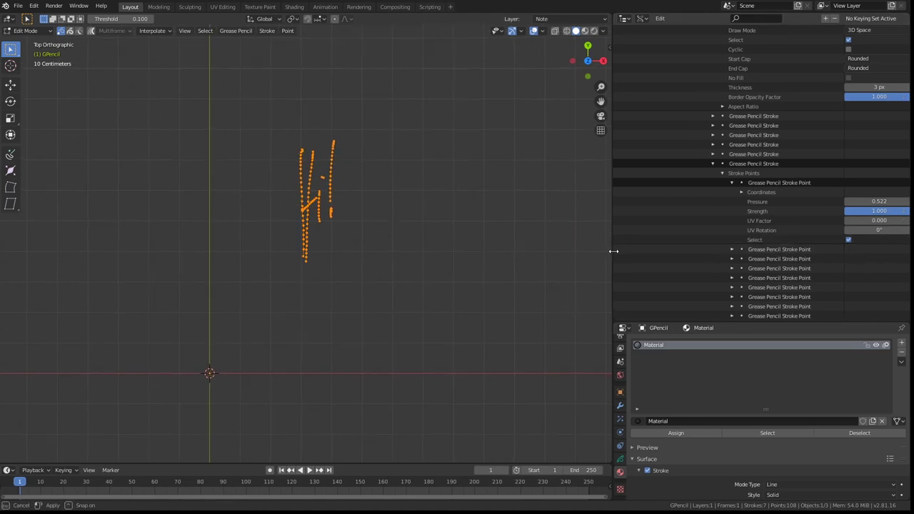
click(743, 191)
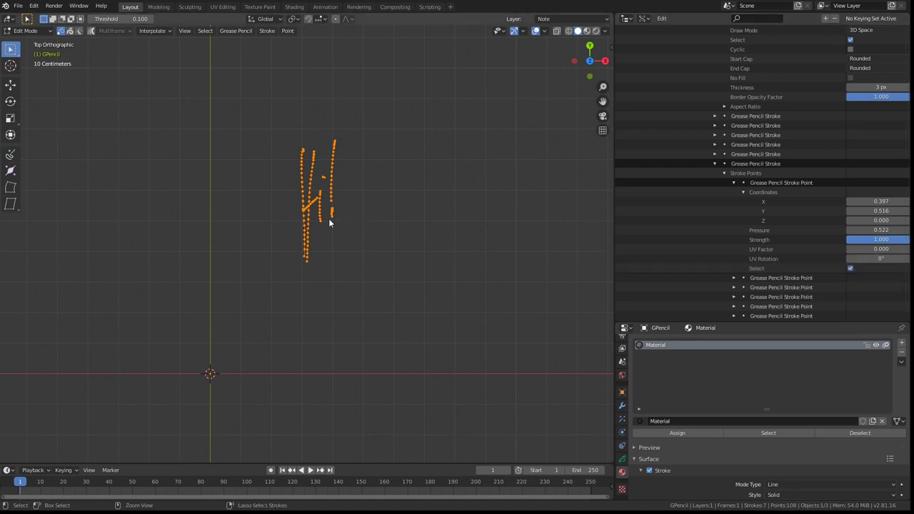
scroll(330, 218, up, 12)
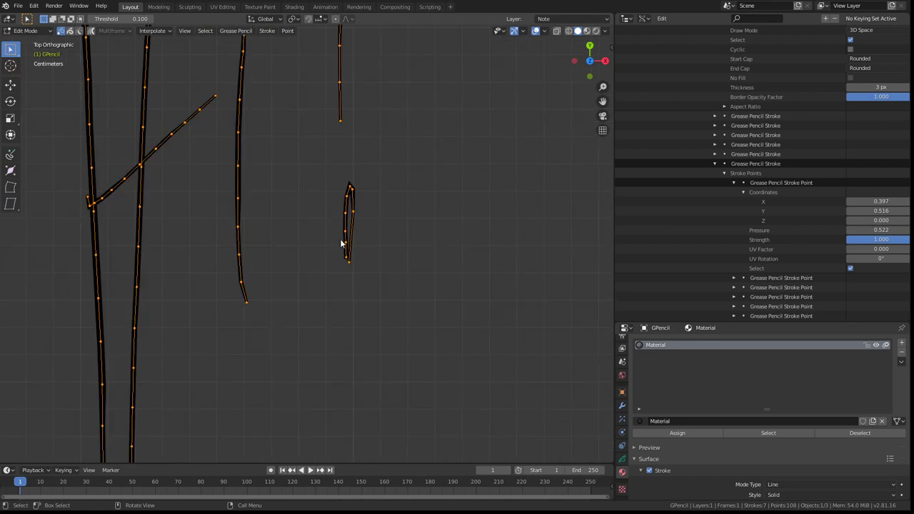
click(849, 268)
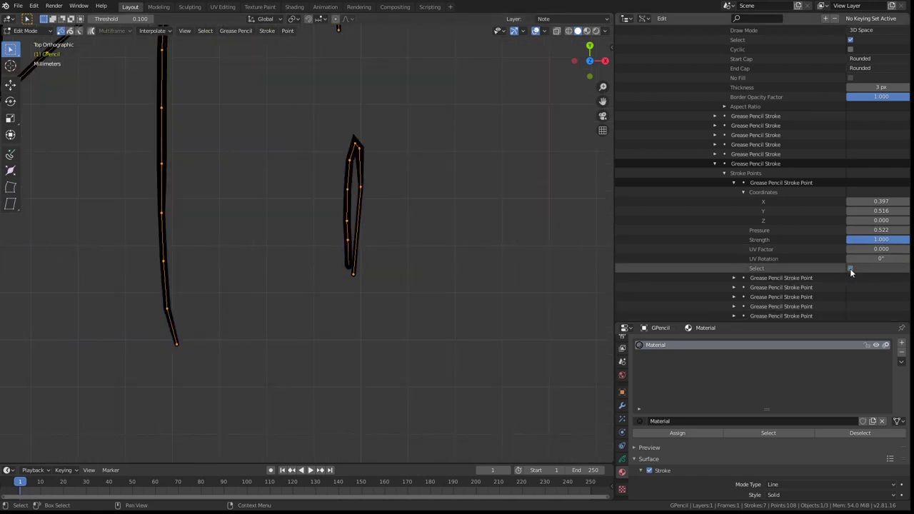
click(850, 269)
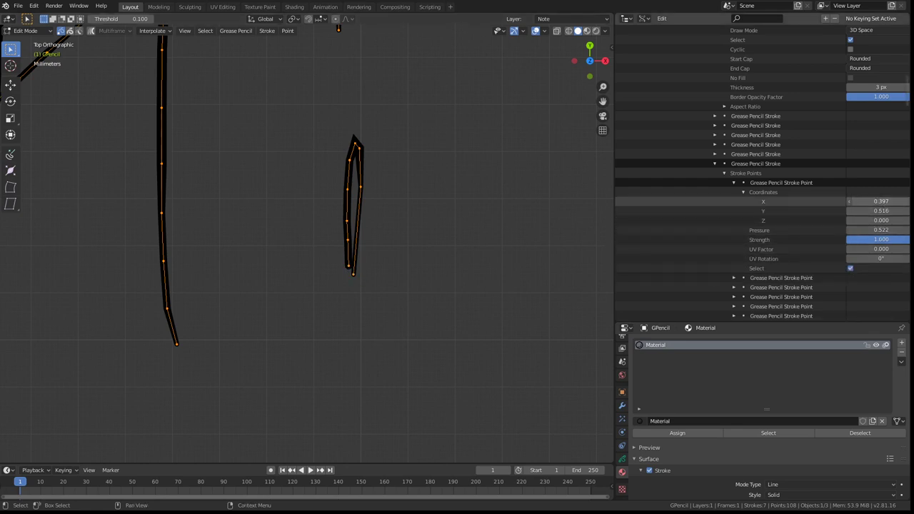
mouse_move(879, 201)
mouse_down()
mouse_move(907, 201)
mouse_move(850, 201)
mouse_up()
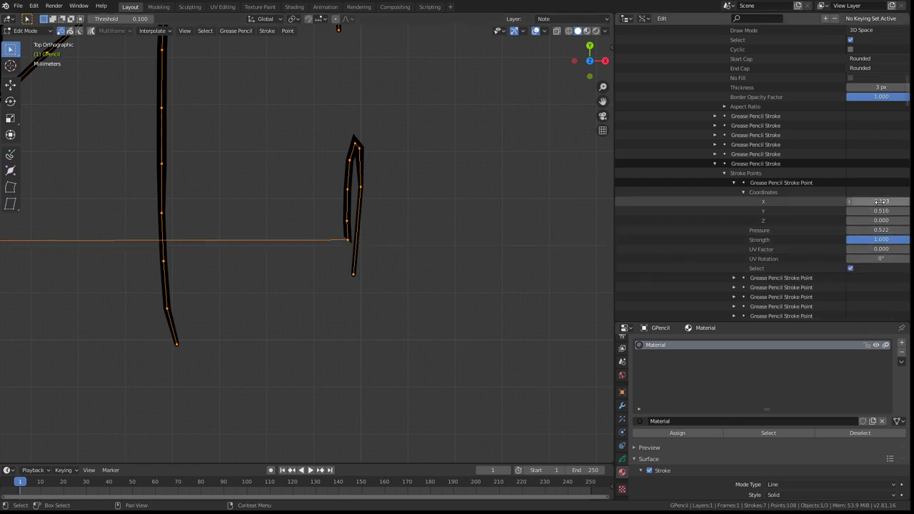
Undo the X coordinate change, switch the Outliner to View Layer, and orbit the view.
key(ctrl+z)
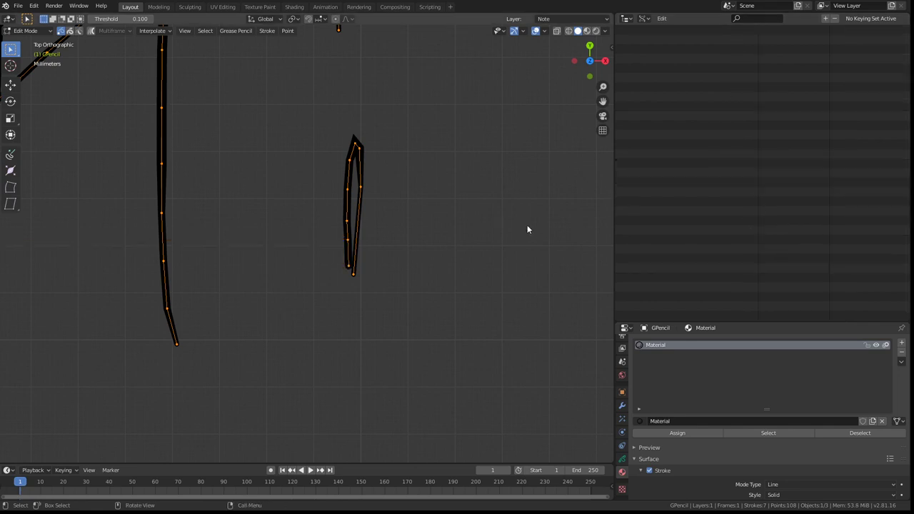
click(645, 19)
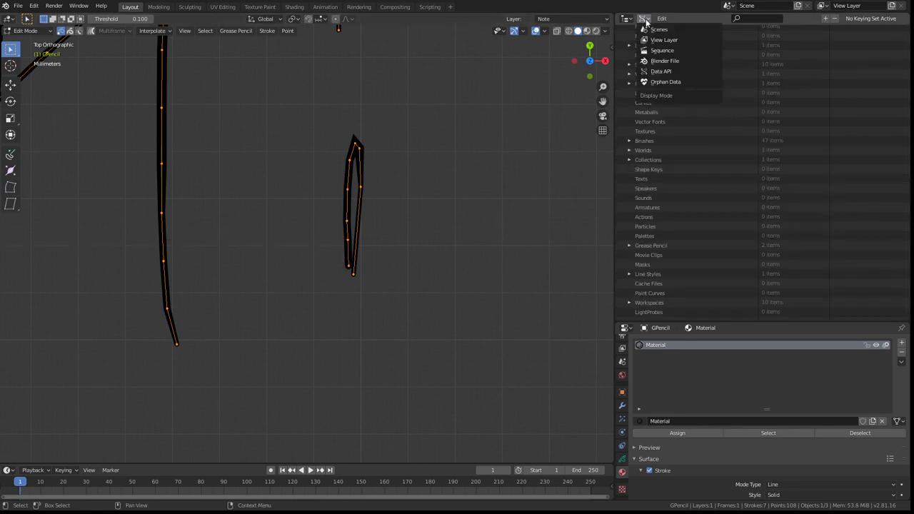
click(659, 40)
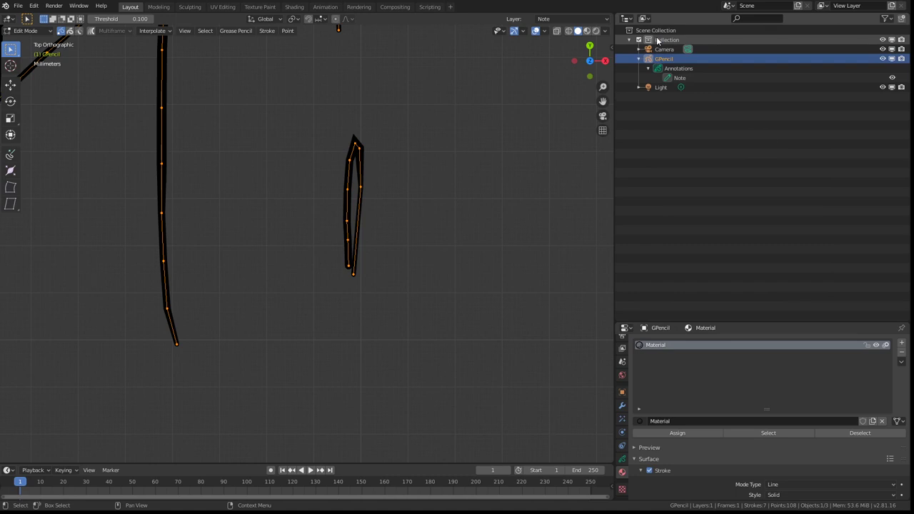
scroll(485, 302, down, 6)
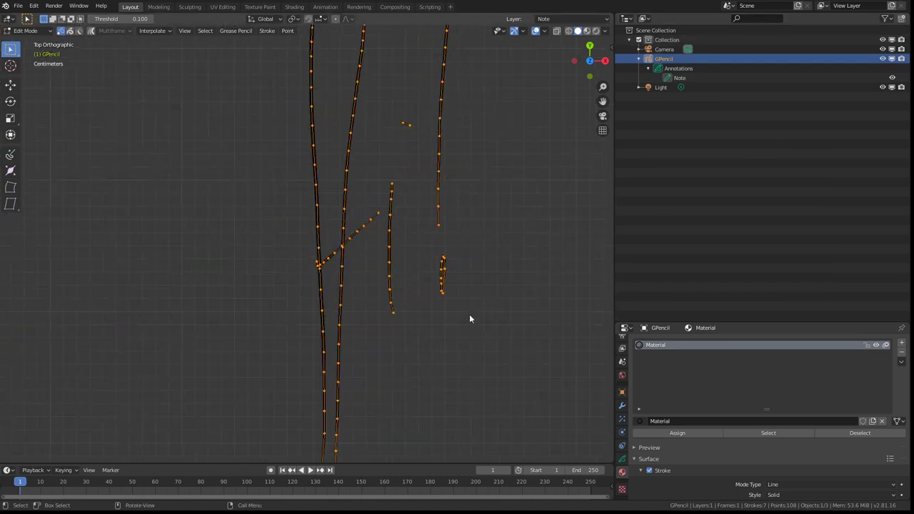
mouse_move(425, 314)
middle_down()
mouse_move(402, 327)
mouse_move(373, 310)
middle_up()
In Sculpt Mode, push the H's left strokes into a slight bend.
key(Tab)
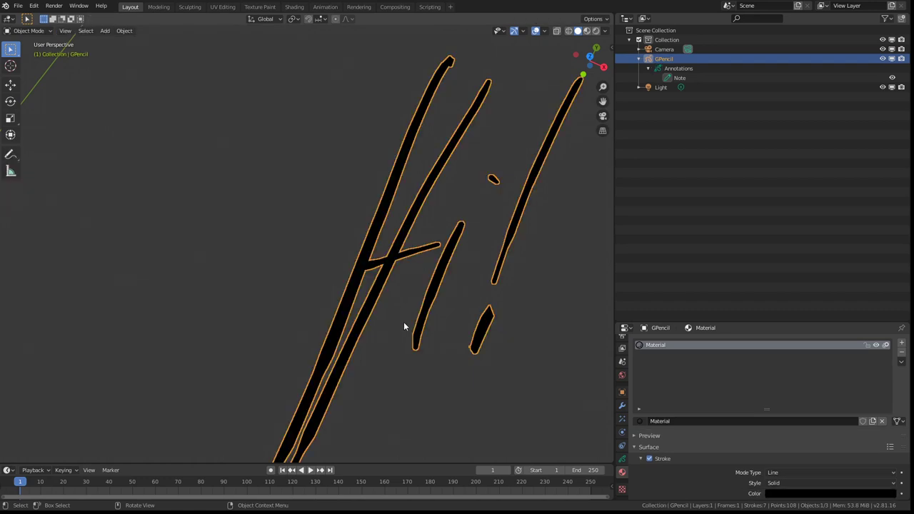
key(ctrl+Tab)
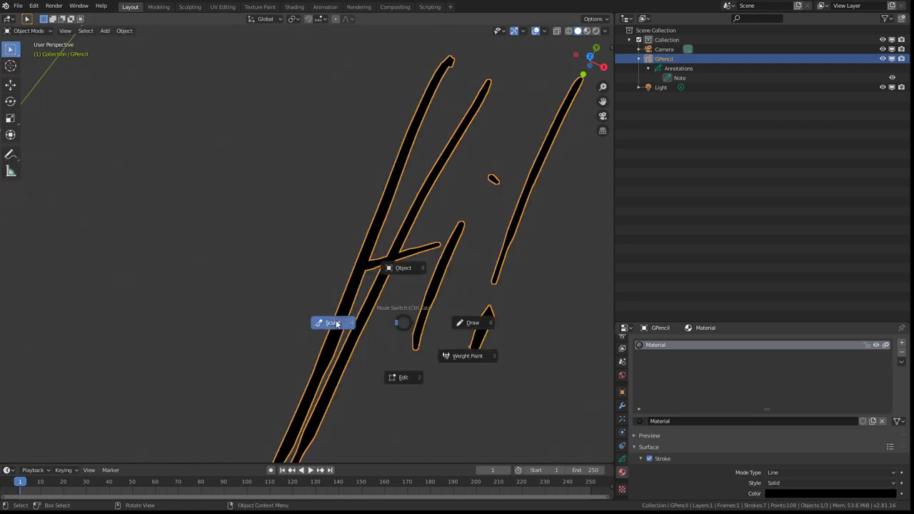
click(333, 322)
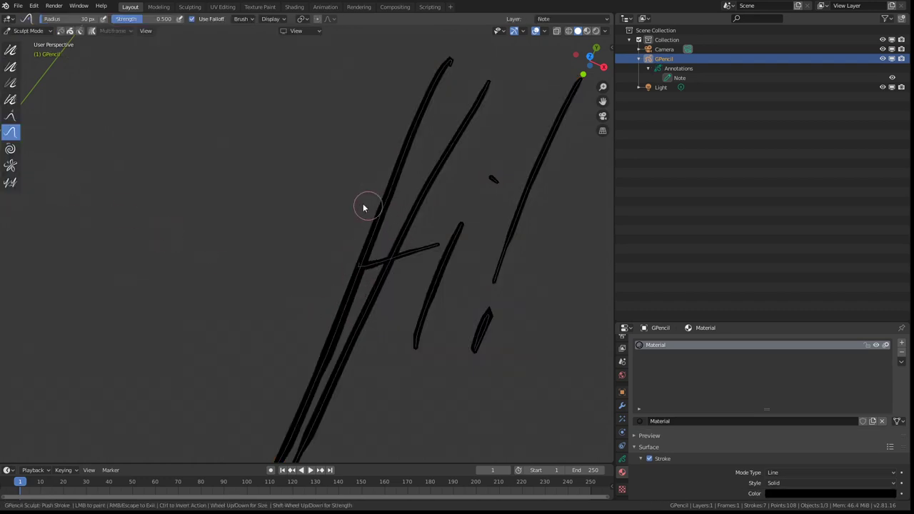
mouse_move(386, 215)
mouse_down()
mouse_move(408, 219)
mouse_move(351, 206)
mouse_up()
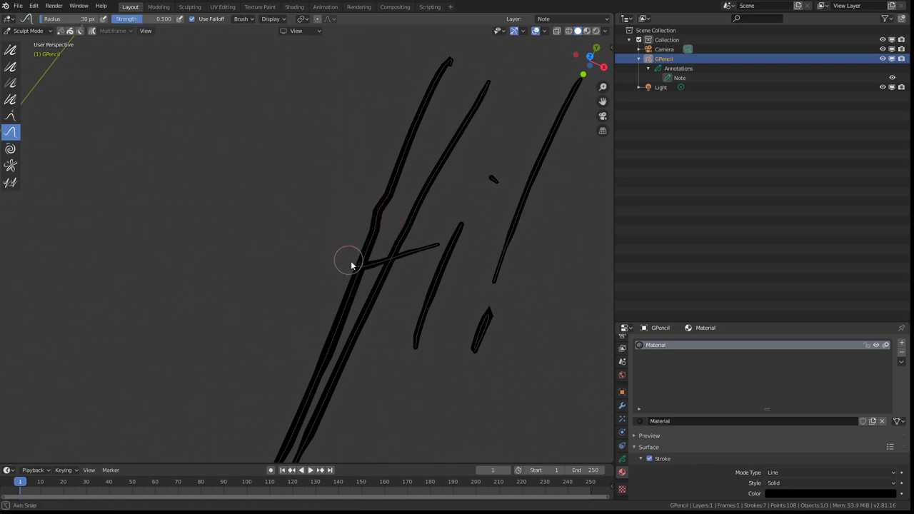
middle_drag(350, 261, 371, 277)
Return the Hi! grease pencil object to Object Mode.
key(ctrl+Tab)
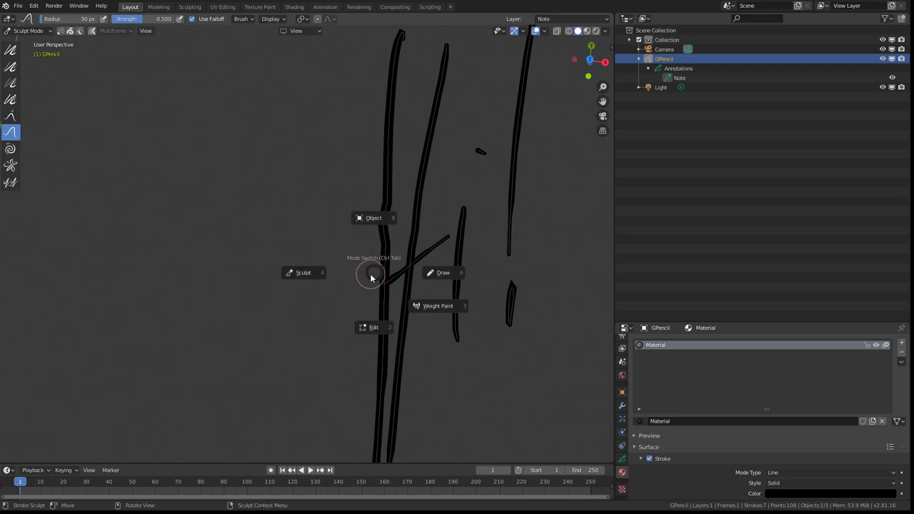
click(370, 217)
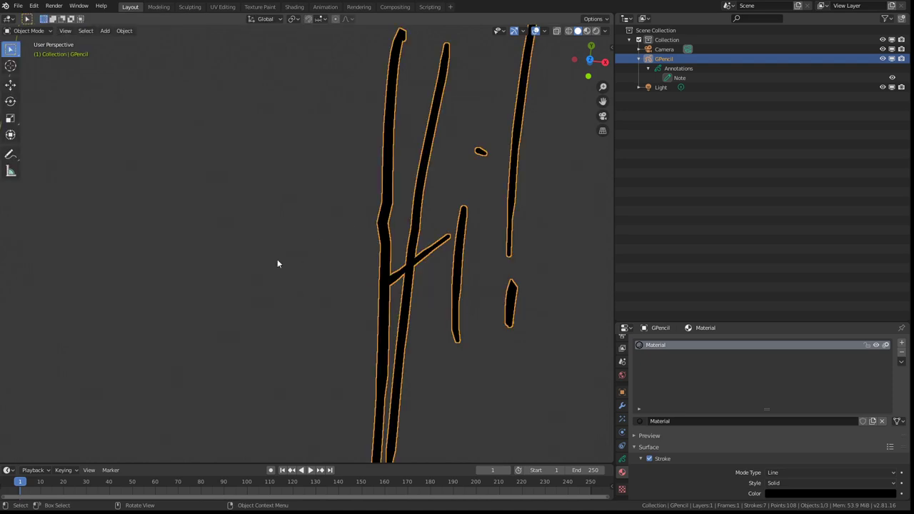
scroll(151, 261, down, 5)
scroll(219, 198, down, 3)
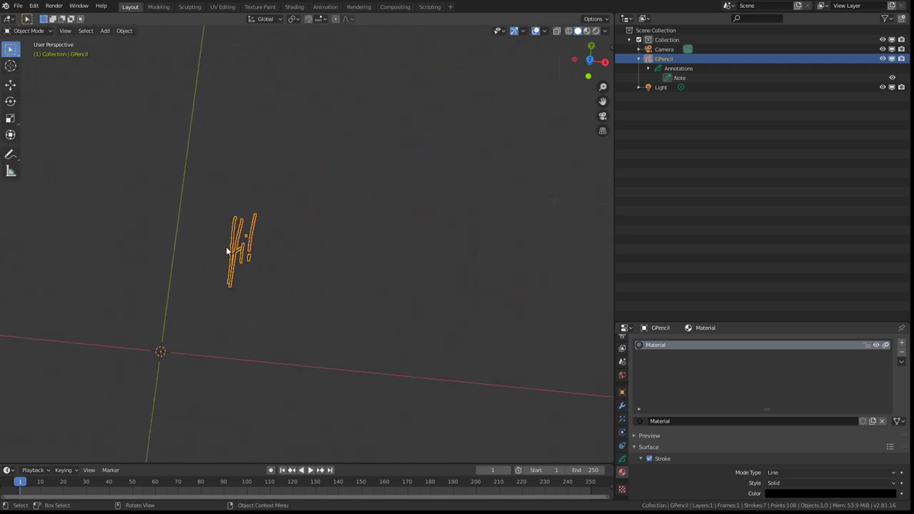